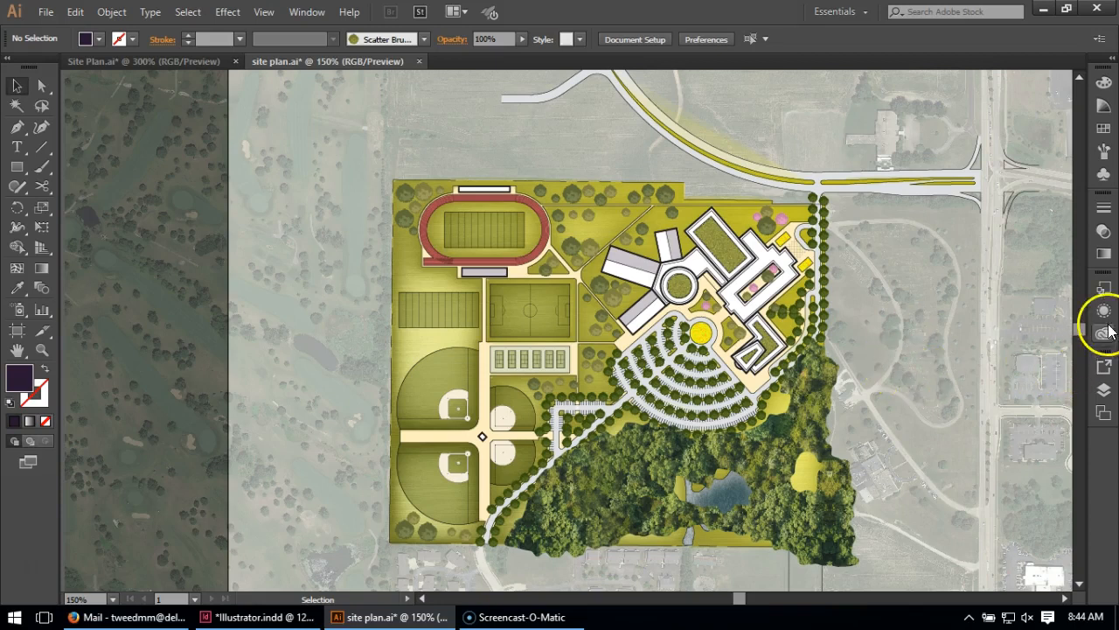
# Step: Enlarge the layer list and make the building sublayer inside the shadow layer active
pyautogui.click(1102, 396)
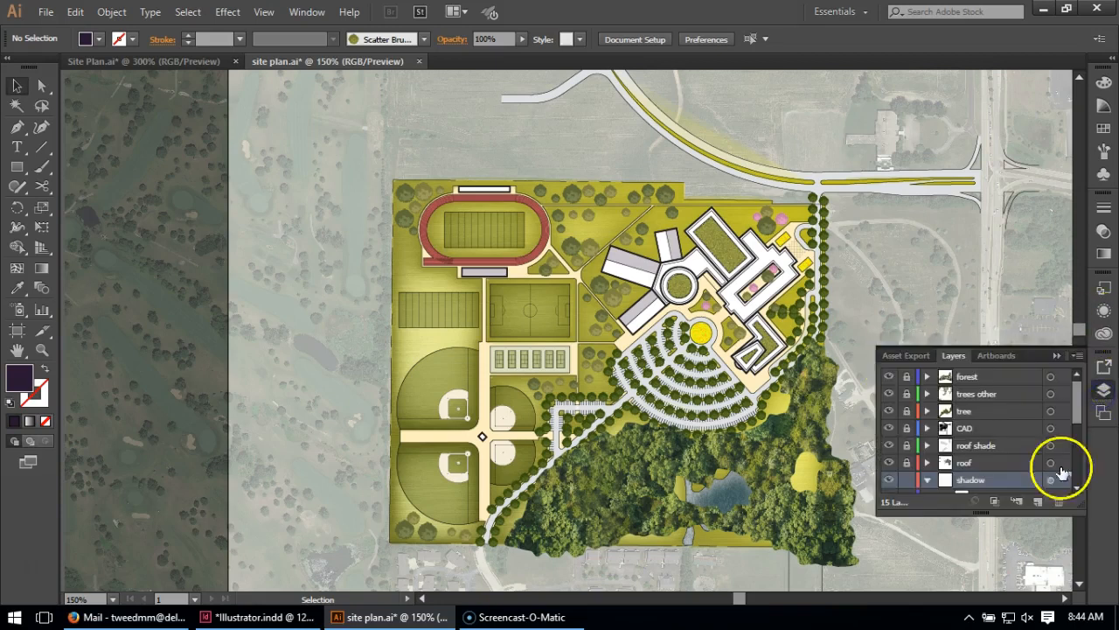
pyautogui.moveTo(982, 516); pyautogui.dragTo(986, 557)
pyautogui.click(993, 500)
pyautogui.click(993, 515)
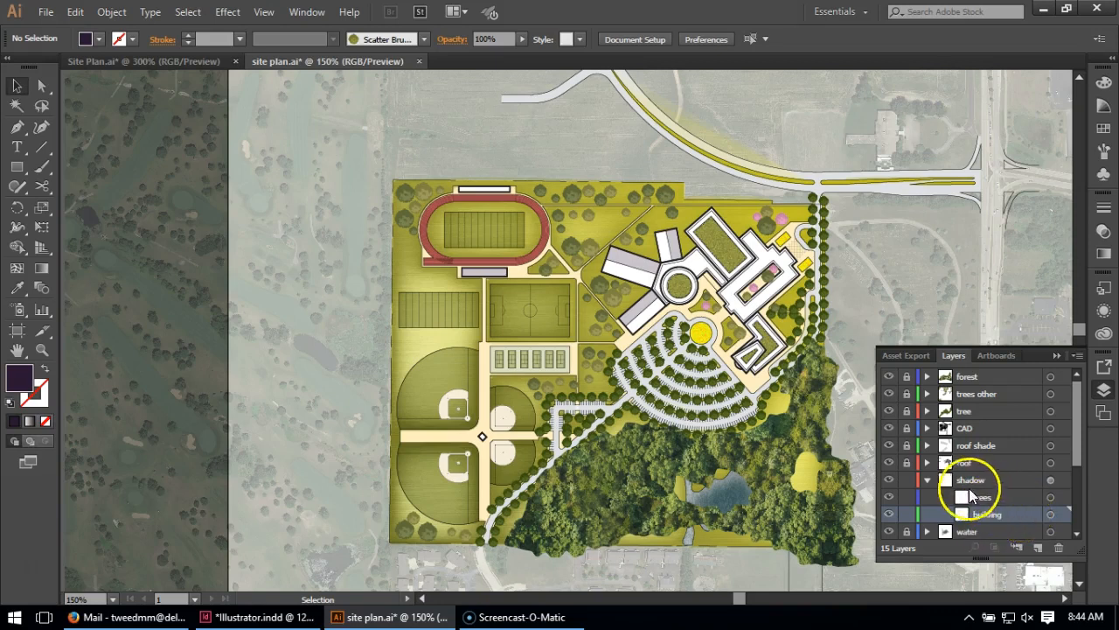
# Step: Unlock the roof layer, select all of its building shapes and copy them
pyautogui.click(908, 463)
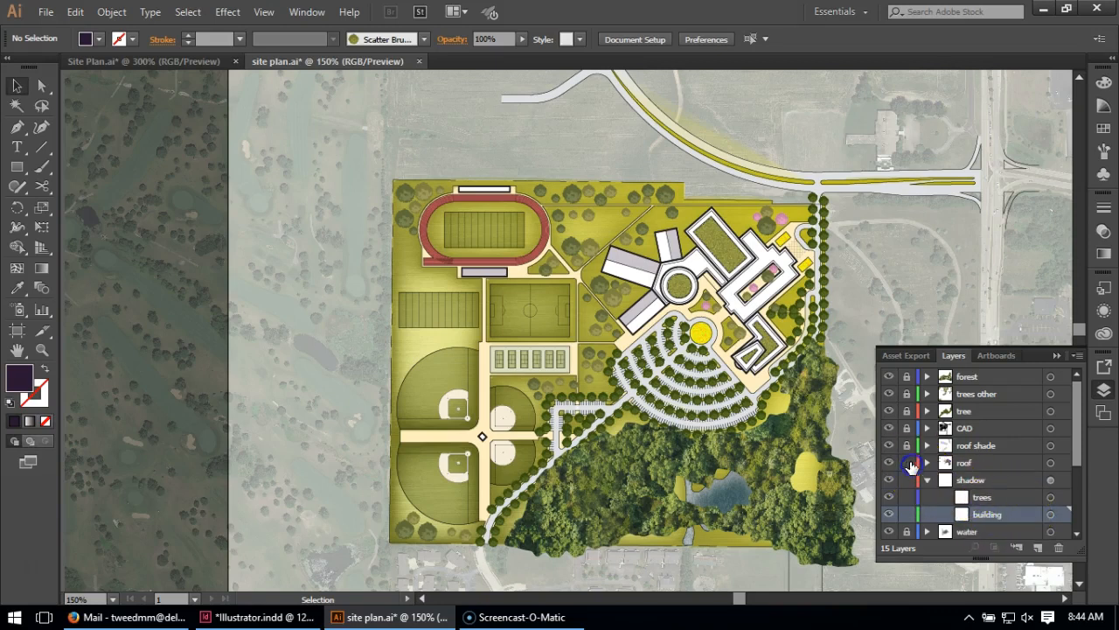
pyautogui.click(988, 462)
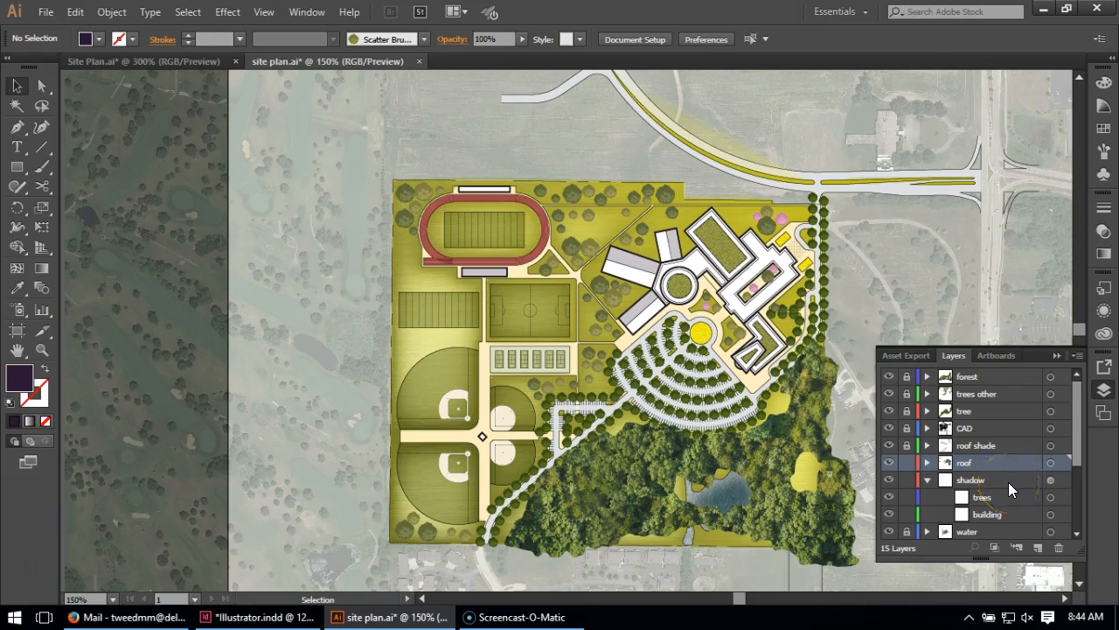
pyautogui.click(737, 248)
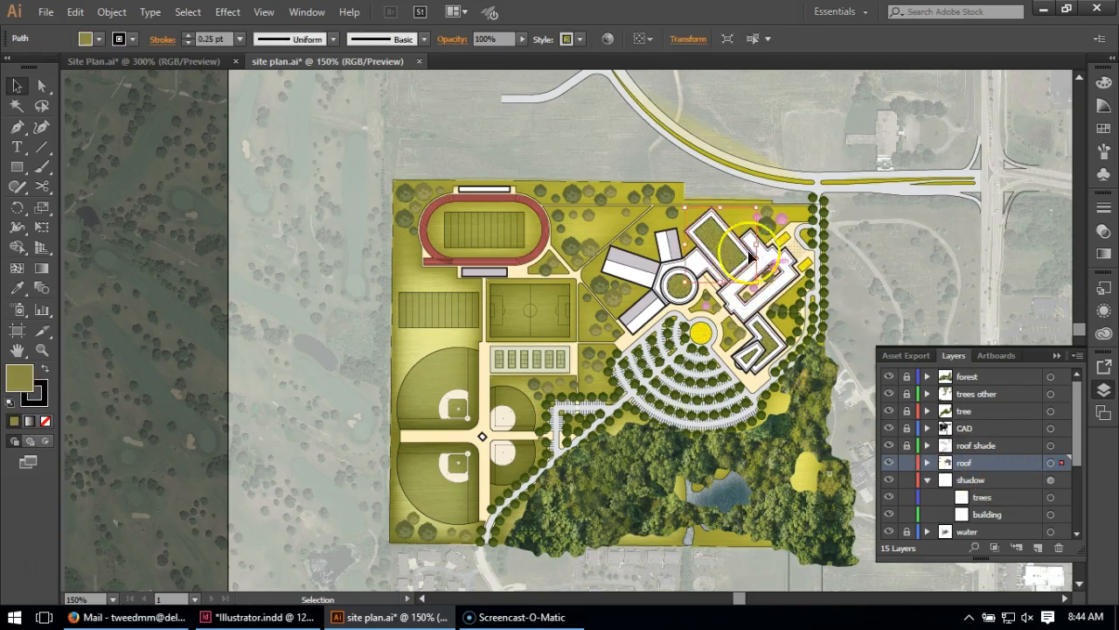
pyautogui.click(735, 248)
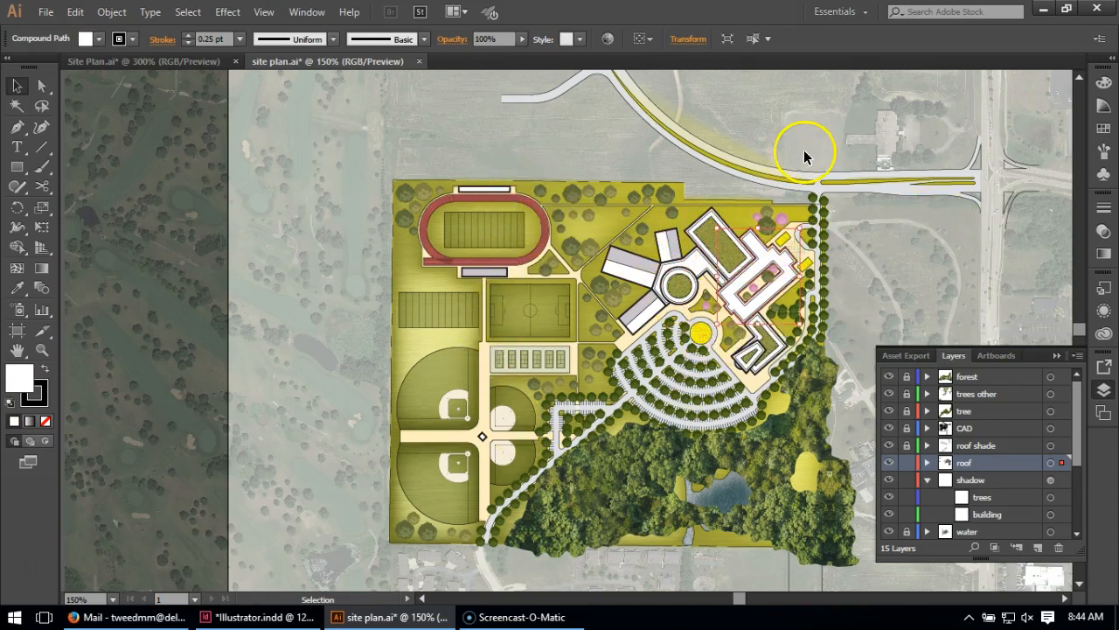
pyautogui.click(184, 12)
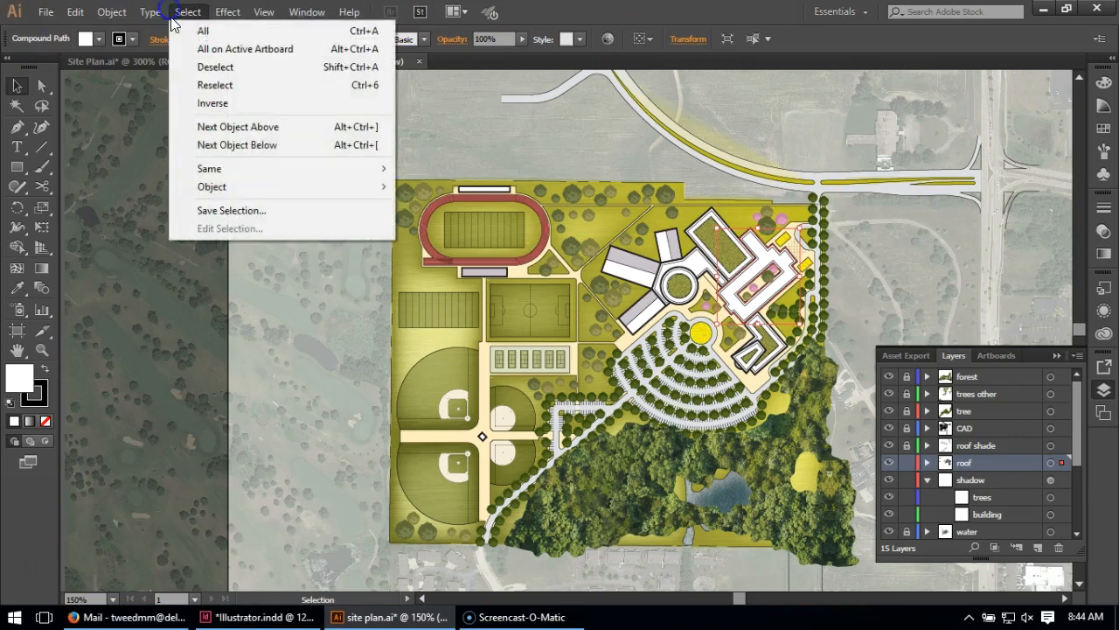
pyautogui.click(184, 30)
pyautogui.click(77, 12)
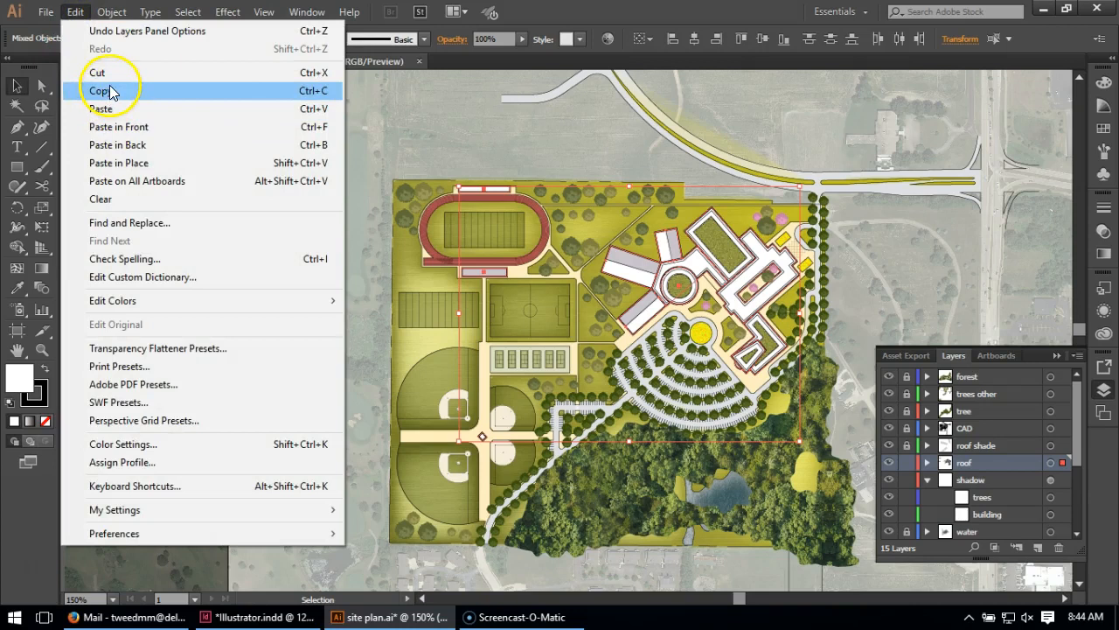
pyautogui.click(110, 93)
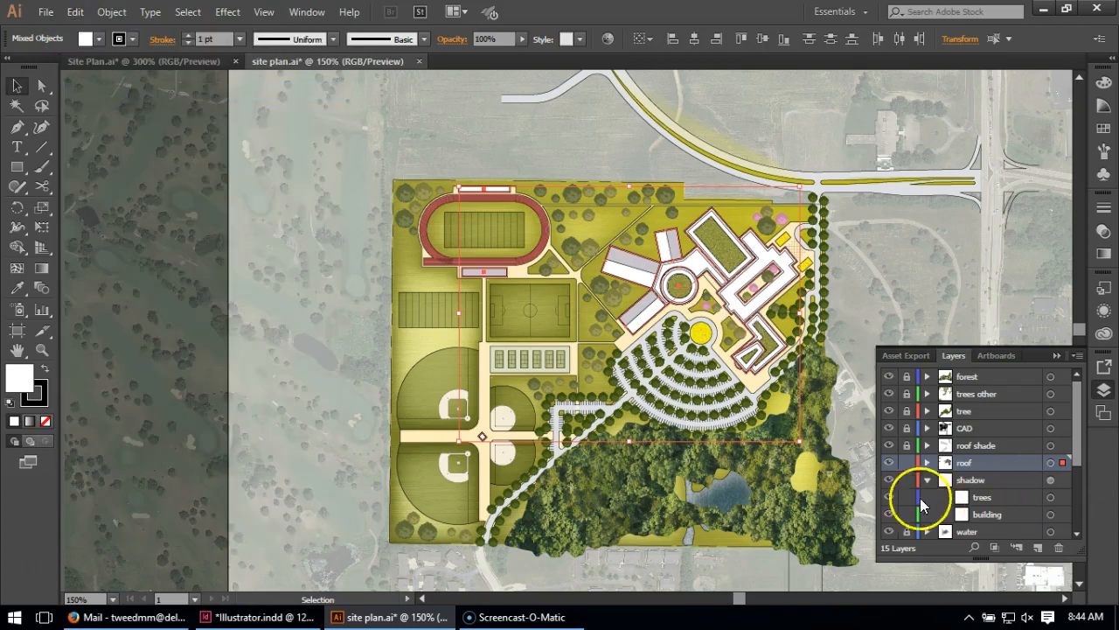
# Step: Lock the roof layer and paste the copied roof shapes in front on the building sublayer of the shadow layer
pyautogui.click(908, 463)
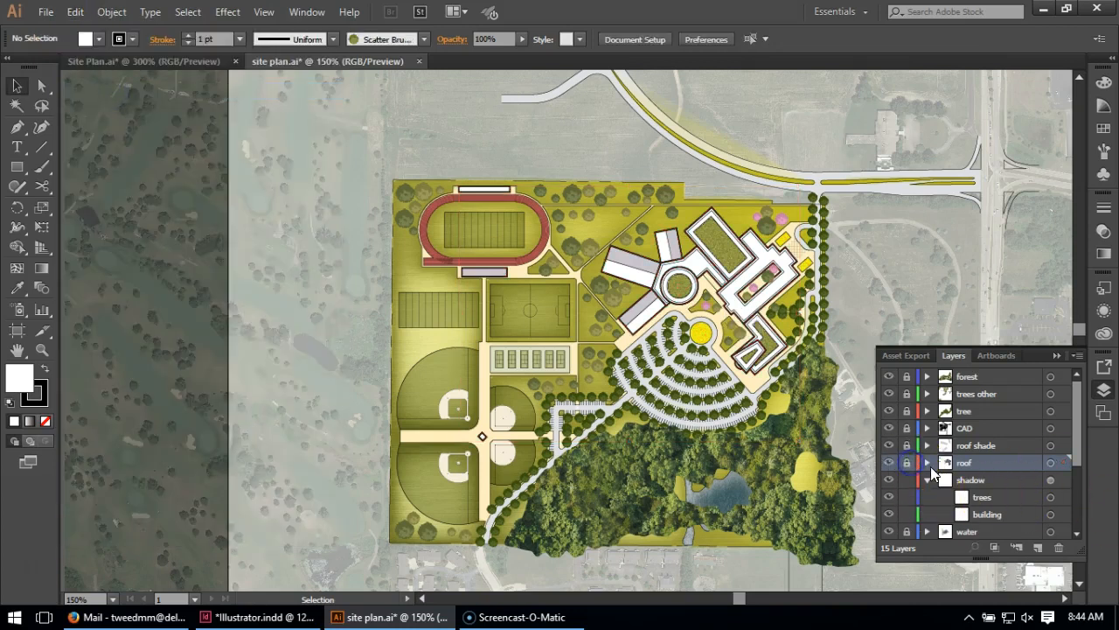
pyautogui.click(989, 512)
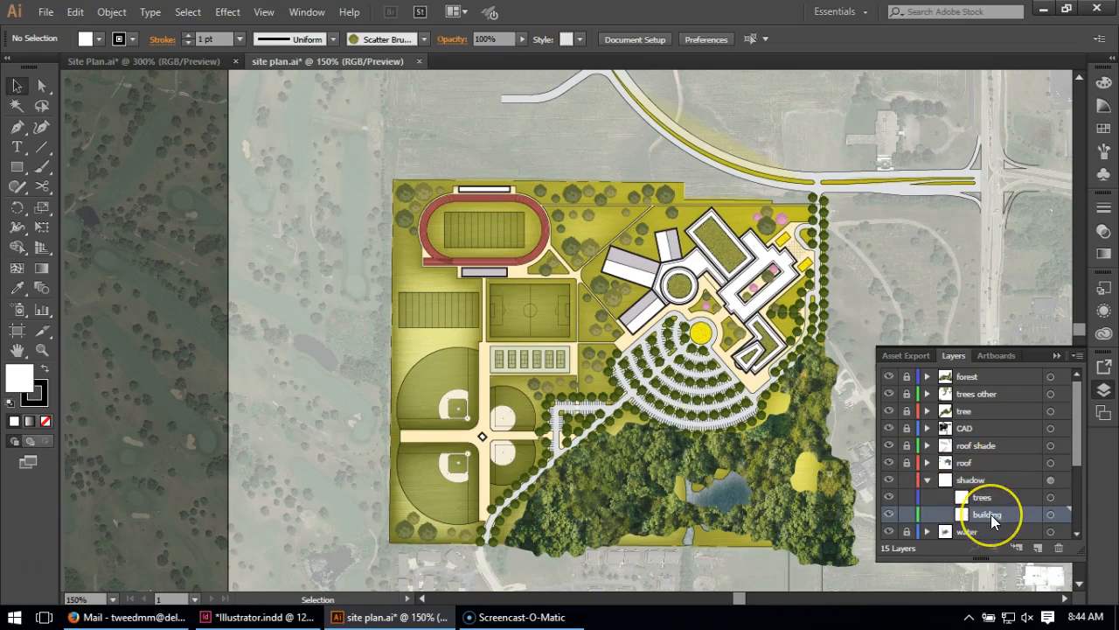
pyautogui.click(109, 11)
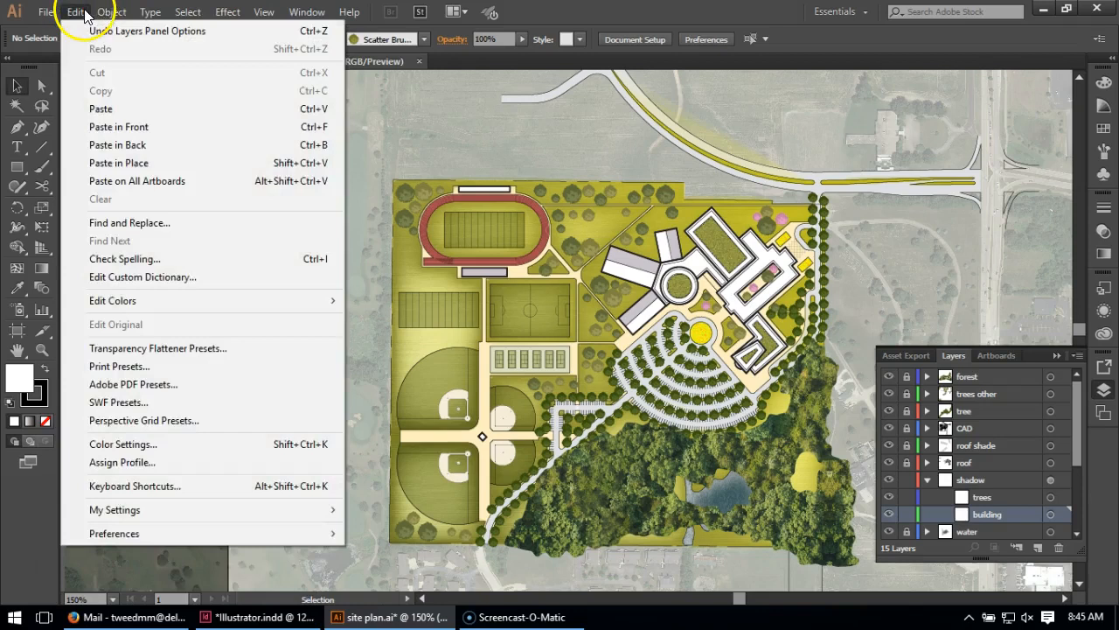
pyautogui.moveTo(75, 14)
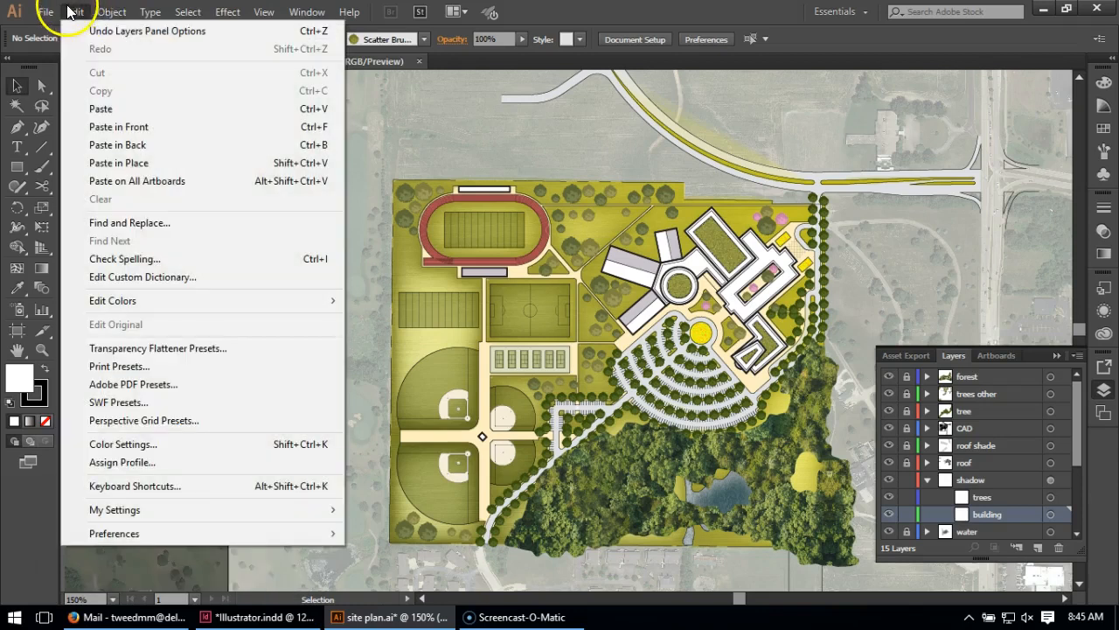
pyautogui.click(111, 127)
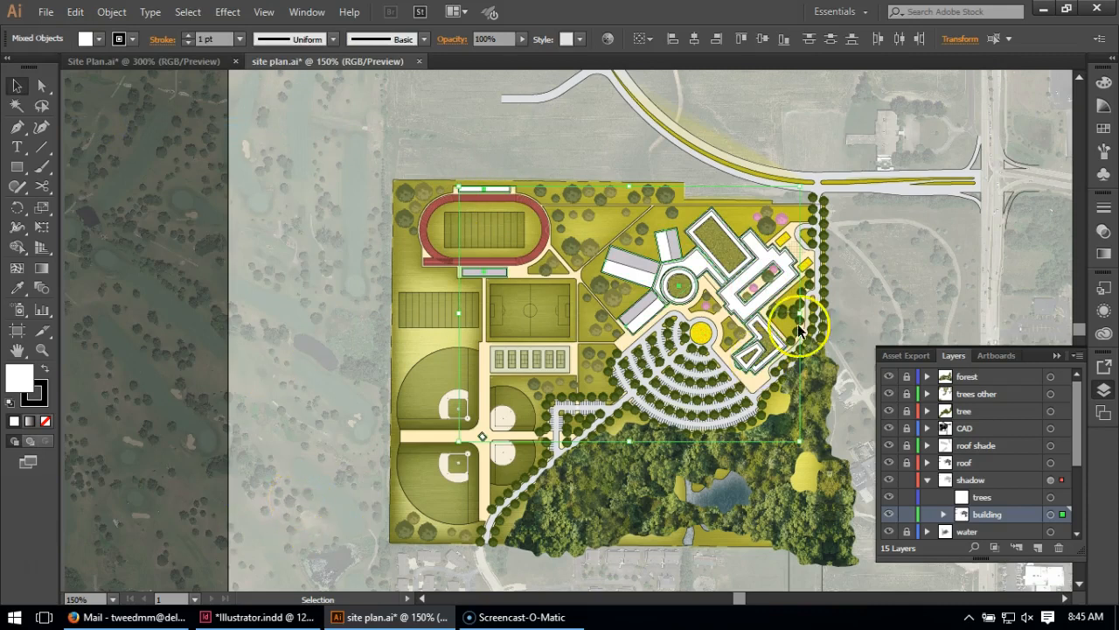
pyautogui.moveTo(734, 321); pyautogui.dragTo(756, 311)
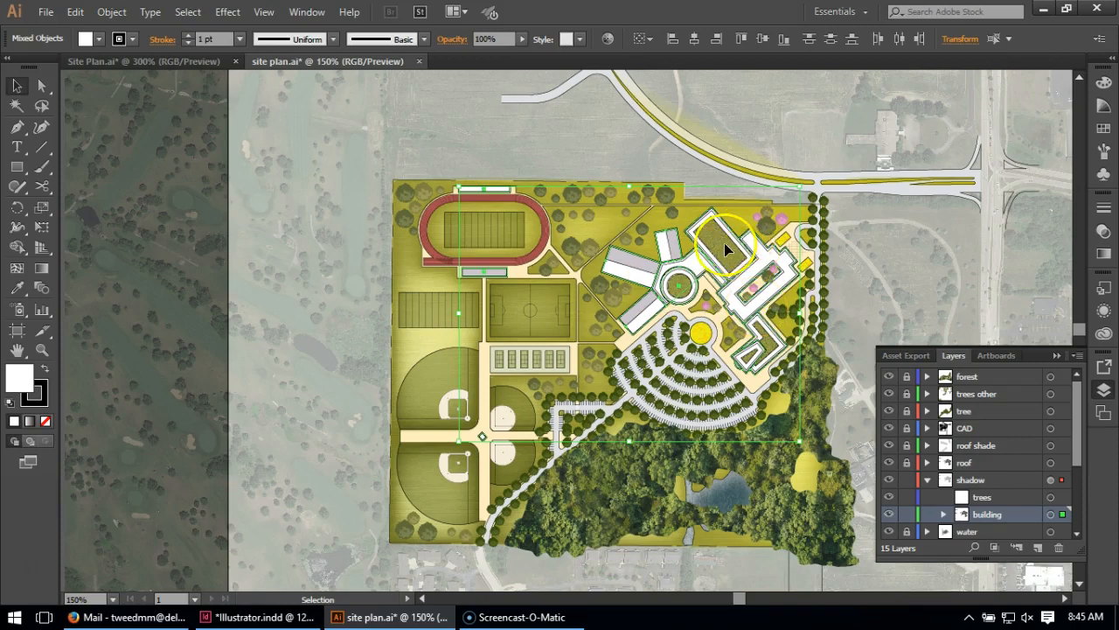
# Step: Remove the stroke from the pasted building shapes and fill them with dark purple 2b1b35
pyautogui.click(1103, 287)
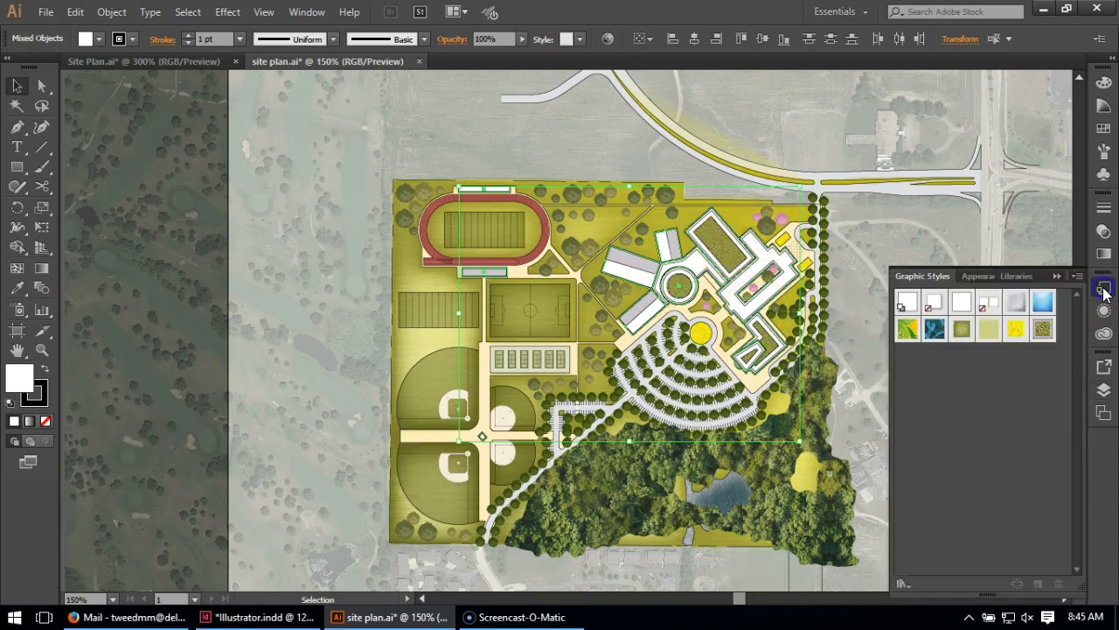
pyautogui.click(40, 396)
pyautogui.click(46, 422)
pyautogui.click(19, 376)
pyautogui.doubleClick(19, 376)
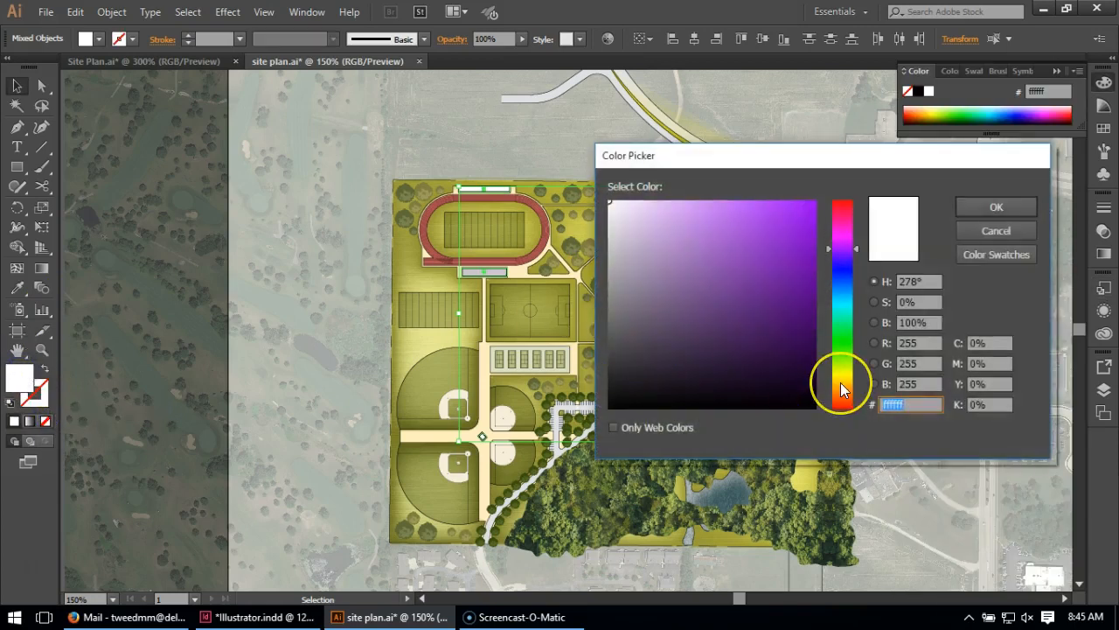
pyautogui.click(930, 384)
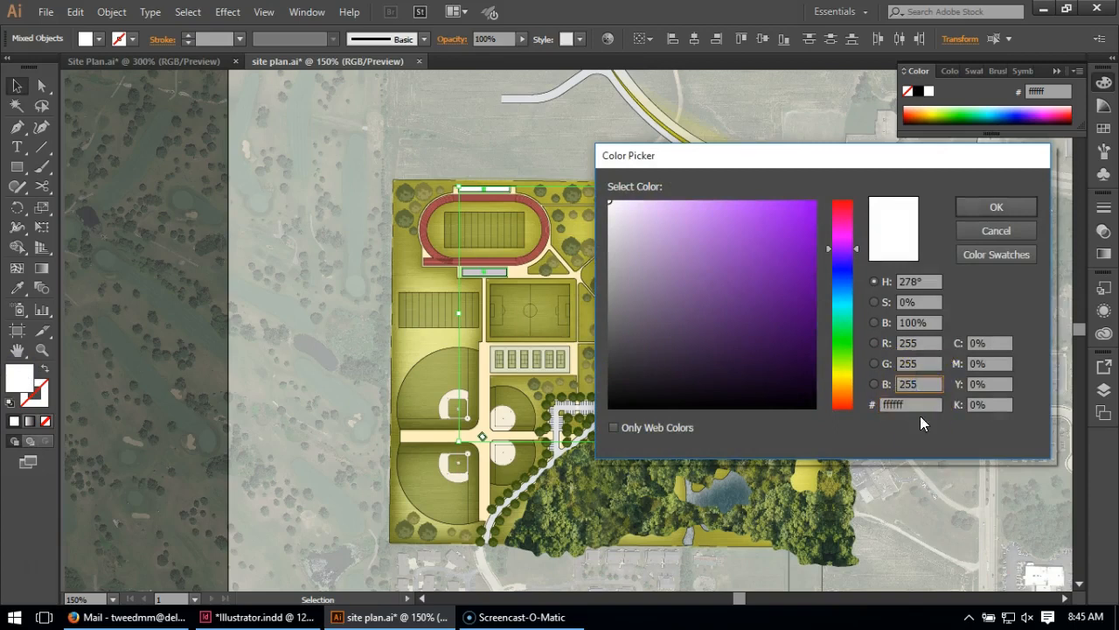
pyautogui.moveTo(729, 355); pyautogui.dragTo(712, 366)
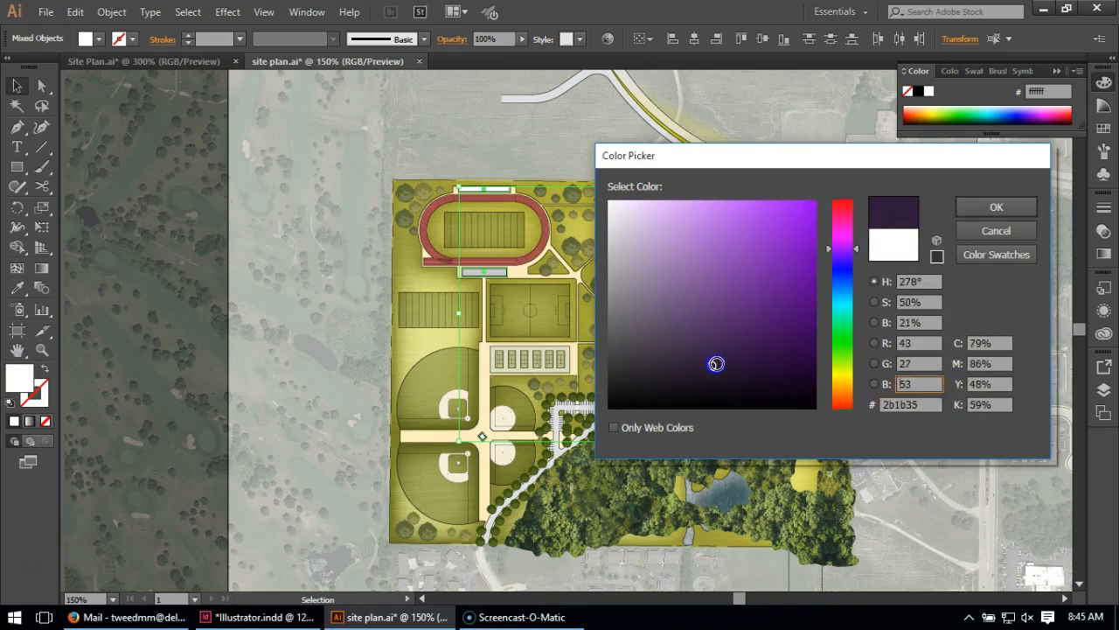
pyautogui.click(993, 210)
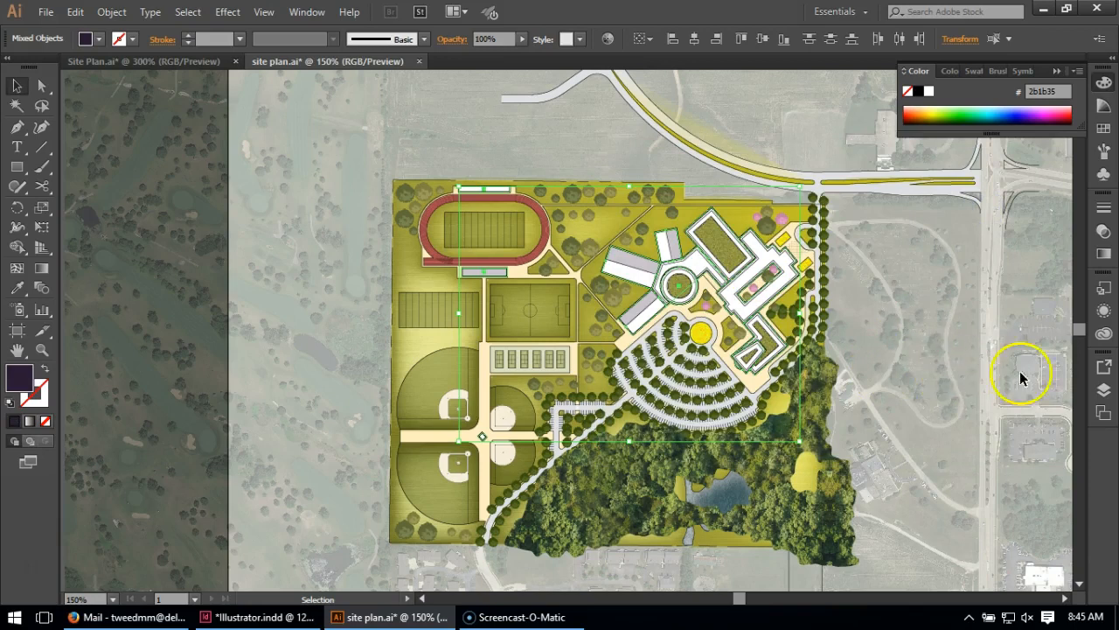
# Step: Hide the roof layer to inspect the dark building shapes beneath it, and turn the roof layer back on
pyautogui.click(1103, 390)
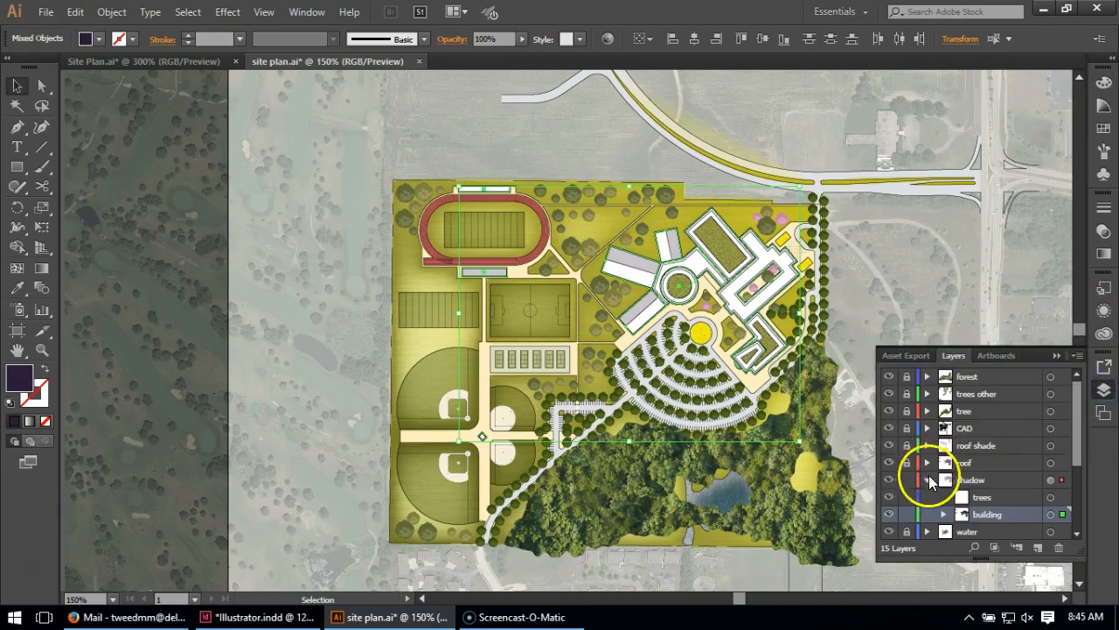
pyautogui.click(890, 462)
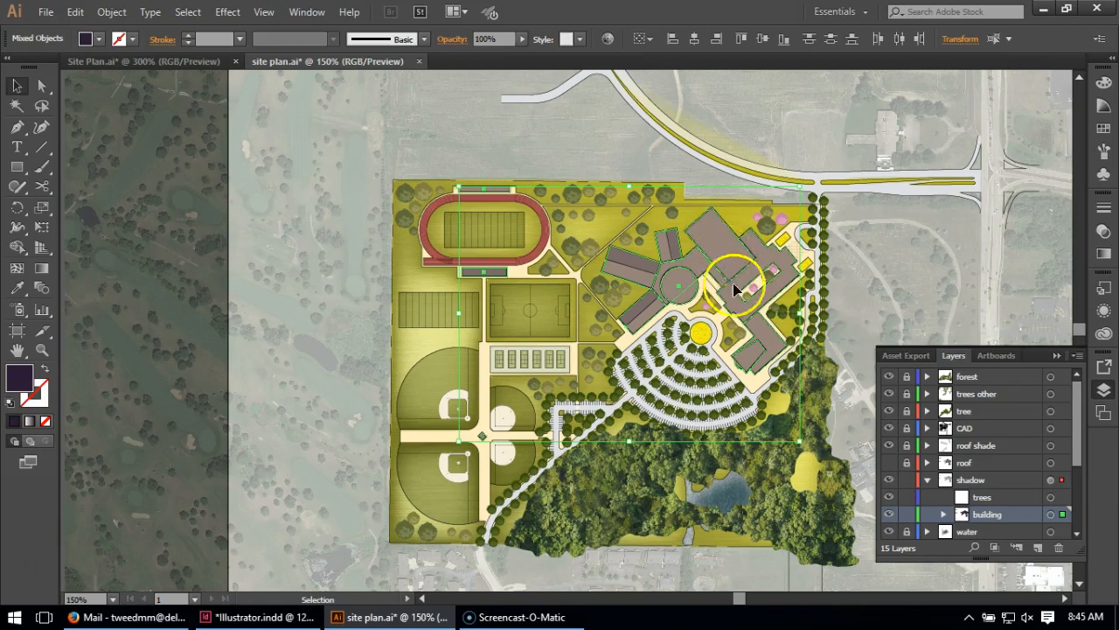
pyautogui.click(906, 514)
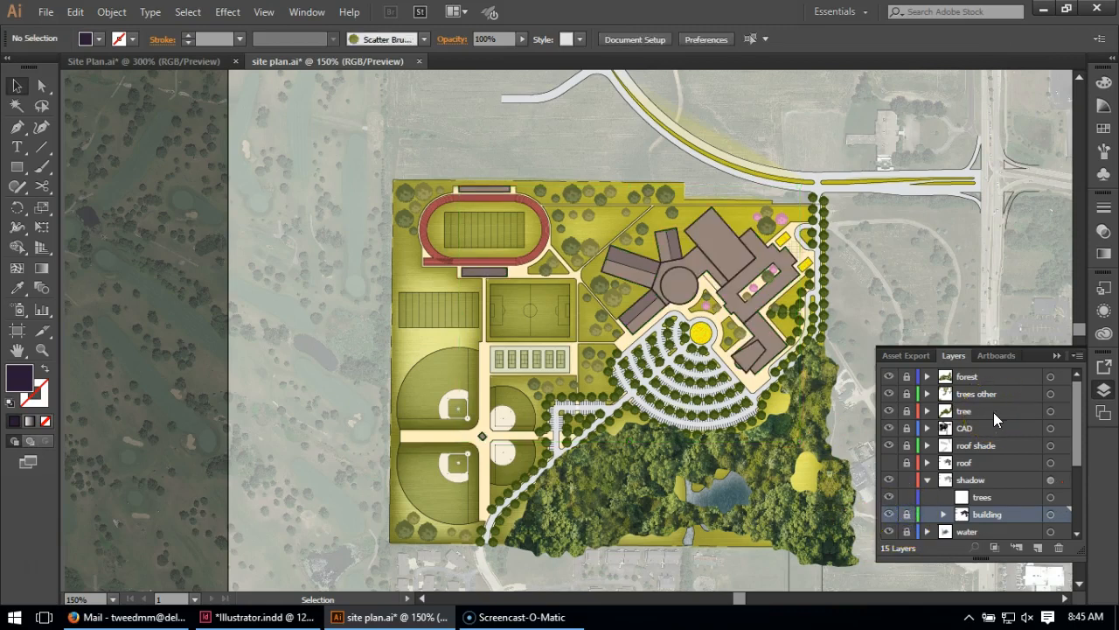
pyautogui.scroll(-3, 993, 412)
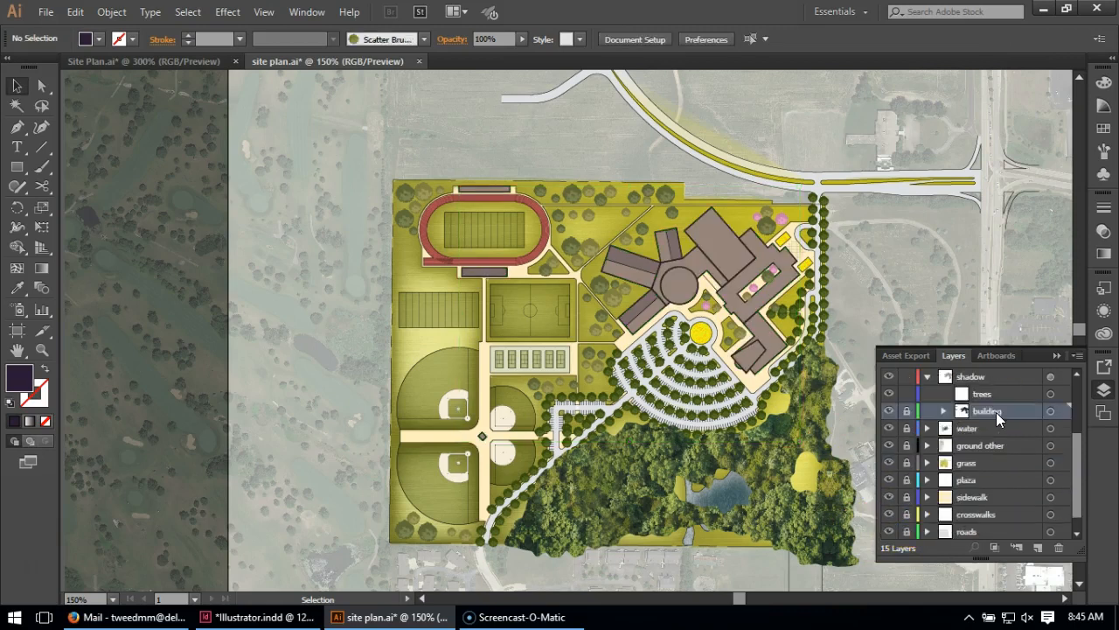
pyautogui.click(906, 411)
pyautogui.scroll(3, 943, 418)
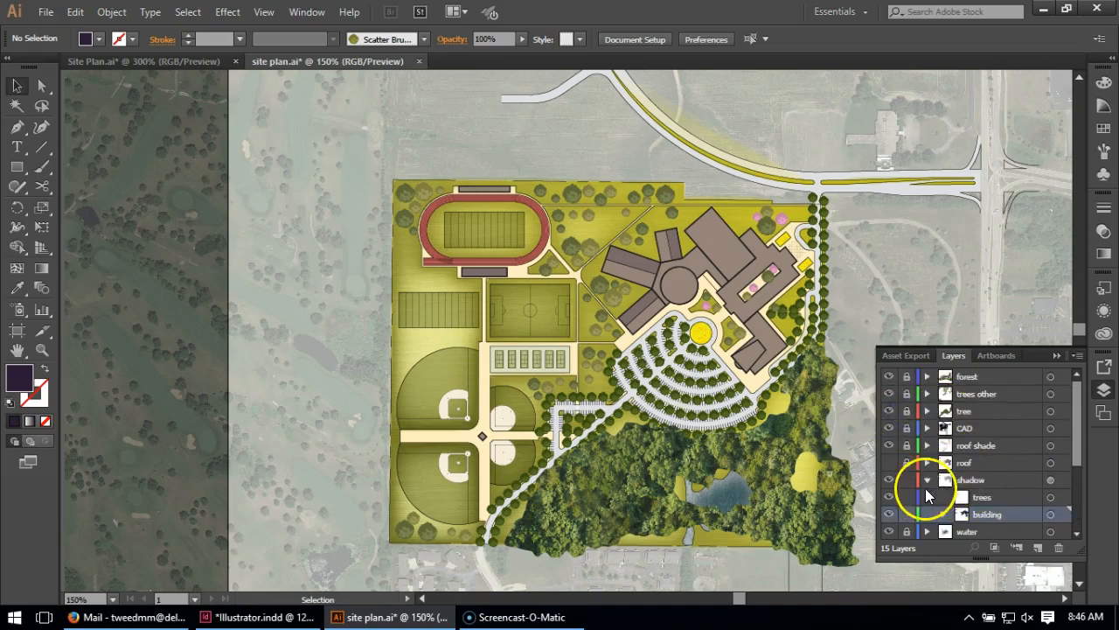
pyautogui.click(889, 463)
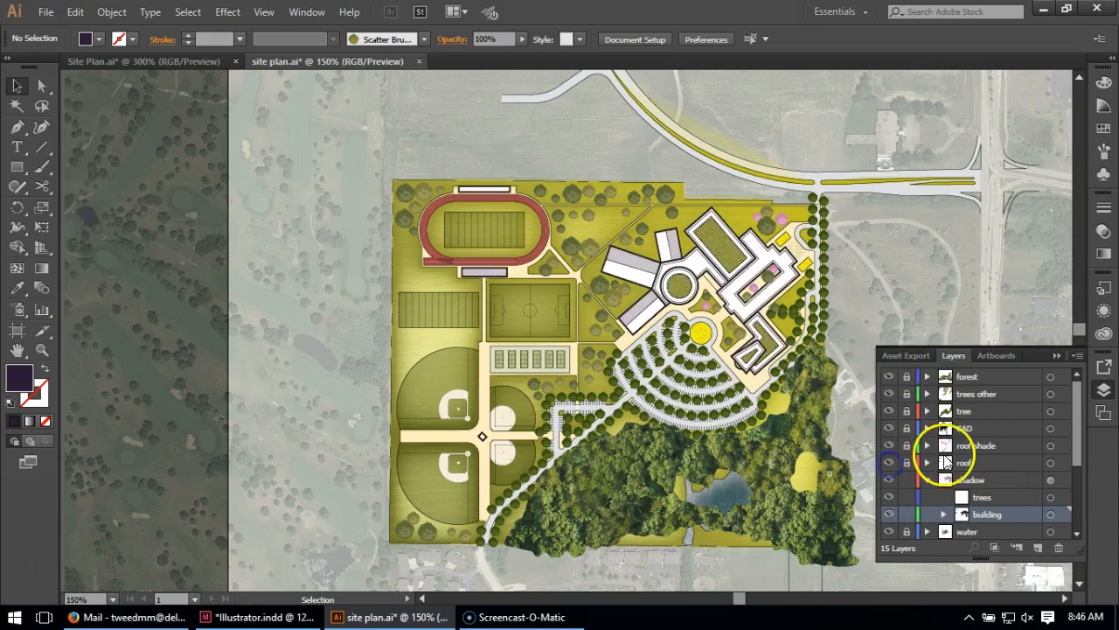
# Step: Select the dark shape of the large rectangular green-roofed building on the building sublayer and open the Transform effect for it
pyautogui.scroll(-3, 979, 473)
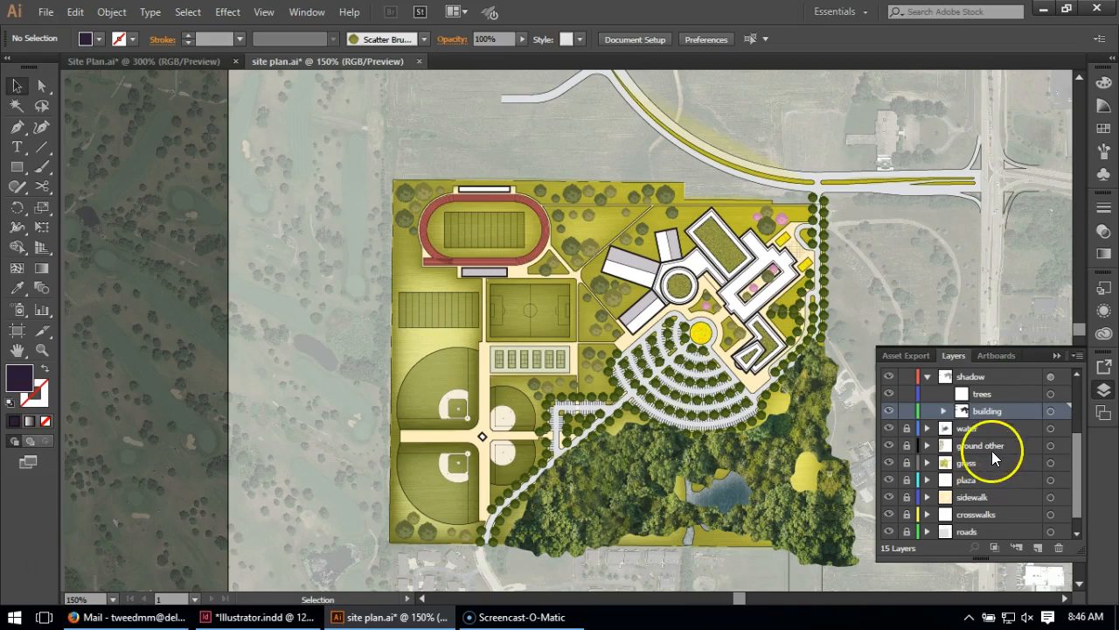
pyautogui.click(708, 247)
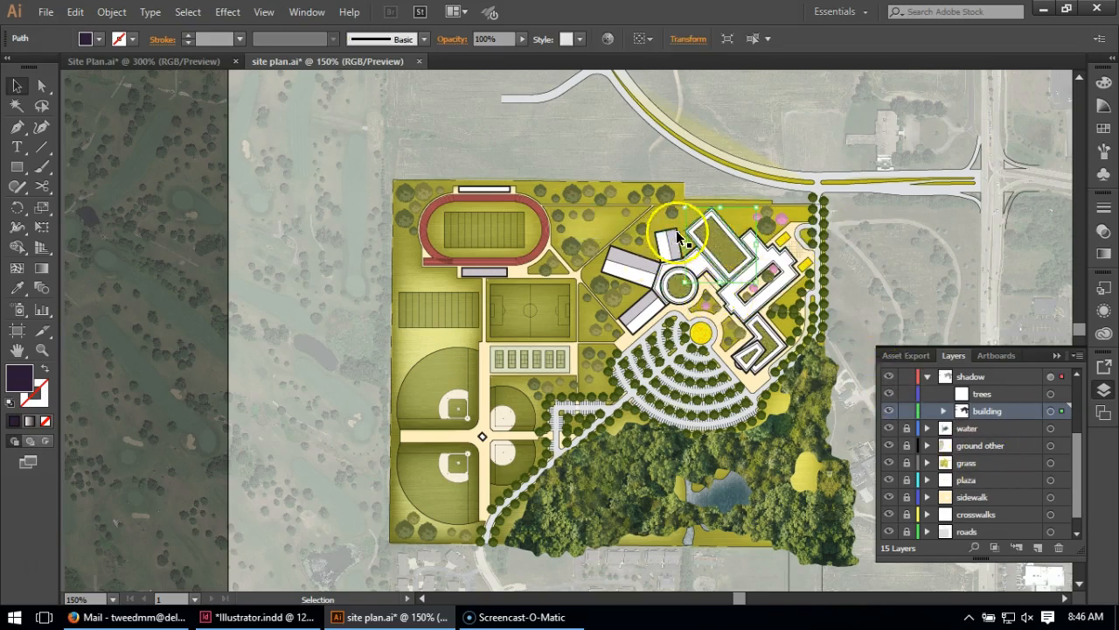
pyautogui.scroll(1, 739, 299)
pyautogui.moveTo(757, 299); pyautogui.dragTo(1028, 186)
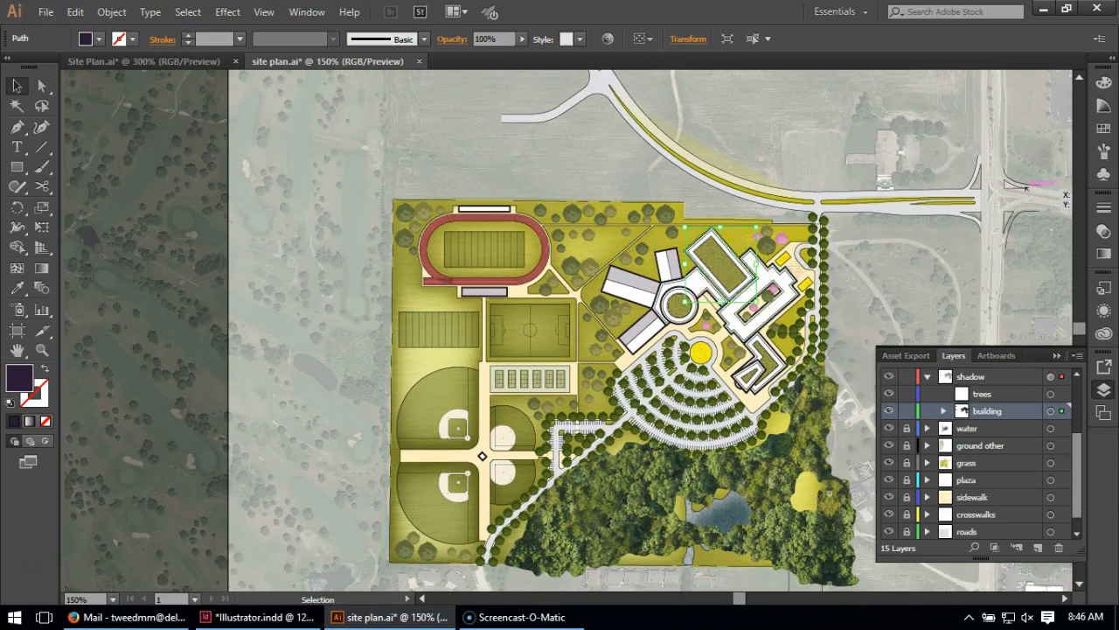
pyautogui.hotkey('alt', 'Tab')
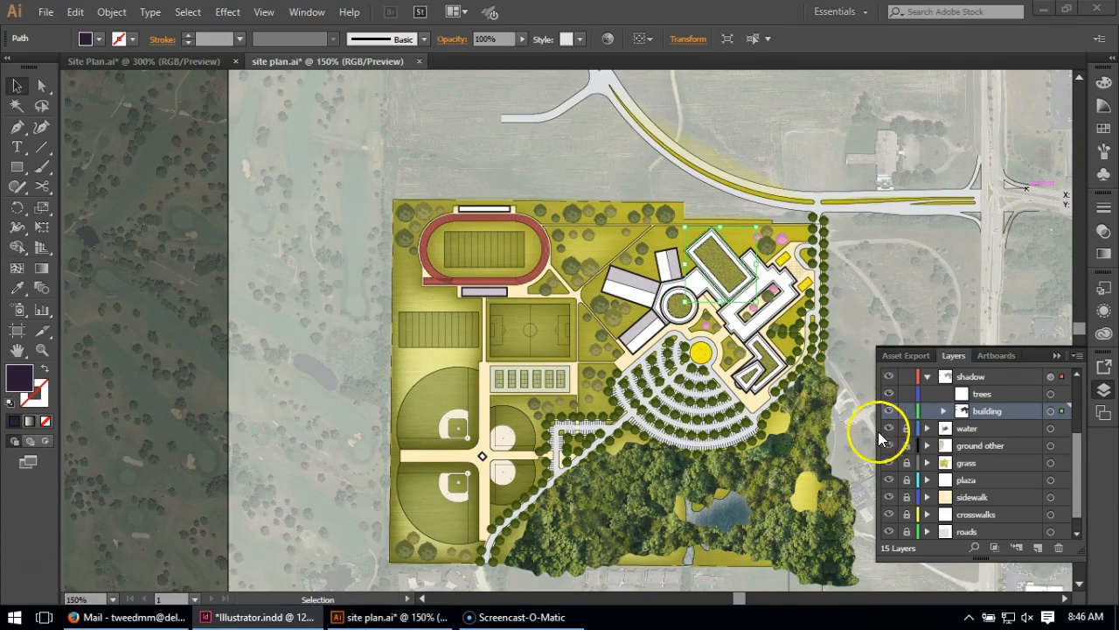
pyautogui.click(736, 266)
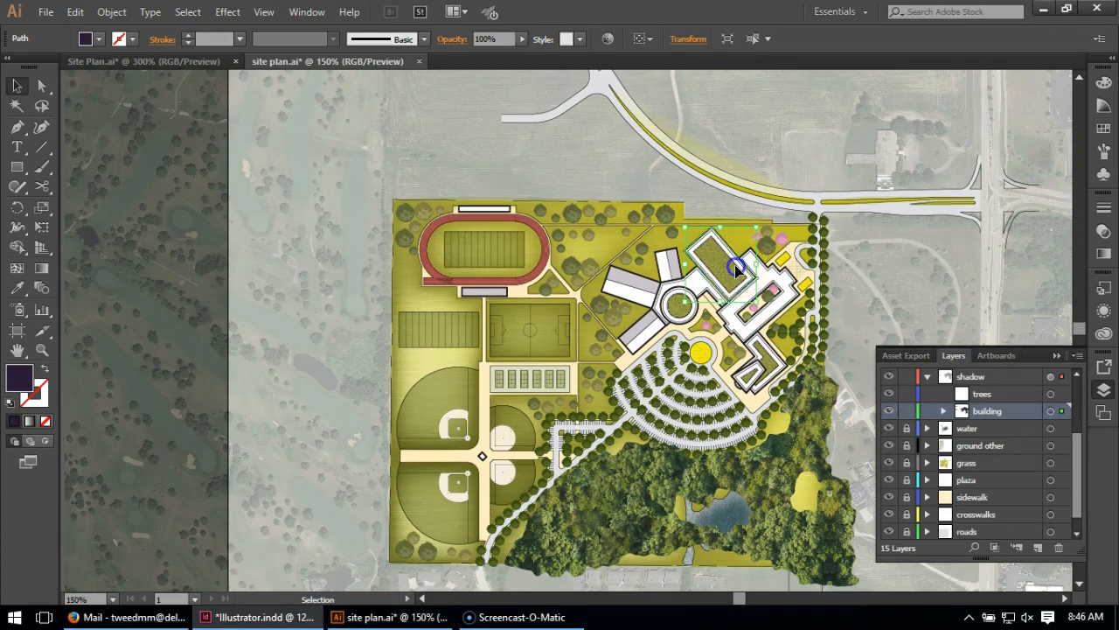
pyautogui.click(224, 12)
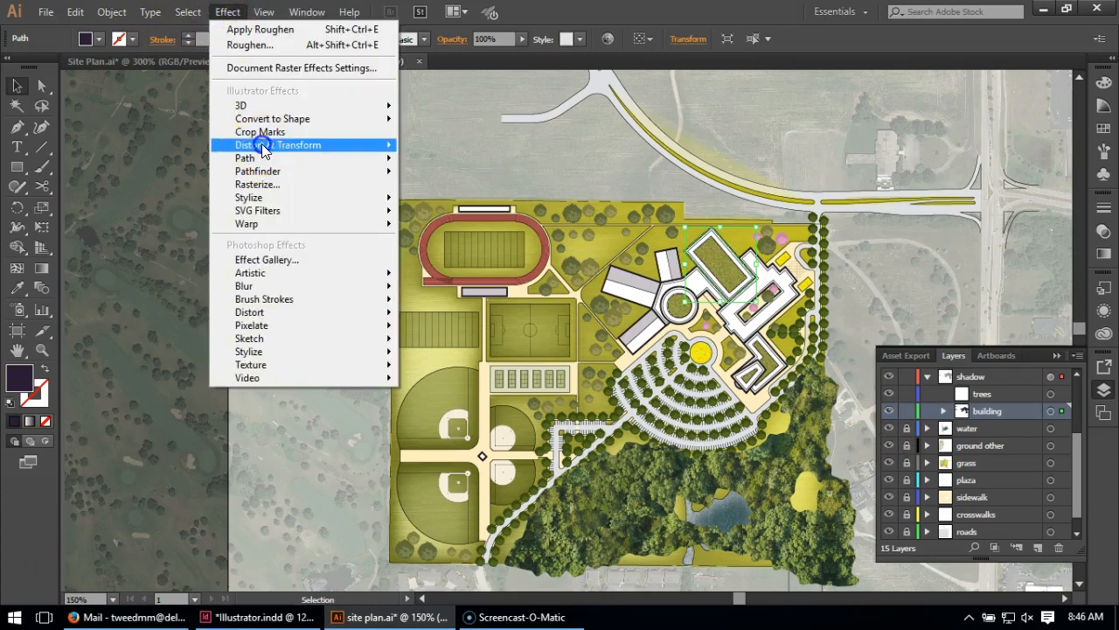
pyautogui.moveTo(264, 145)
pyautogui.click(451, 201)
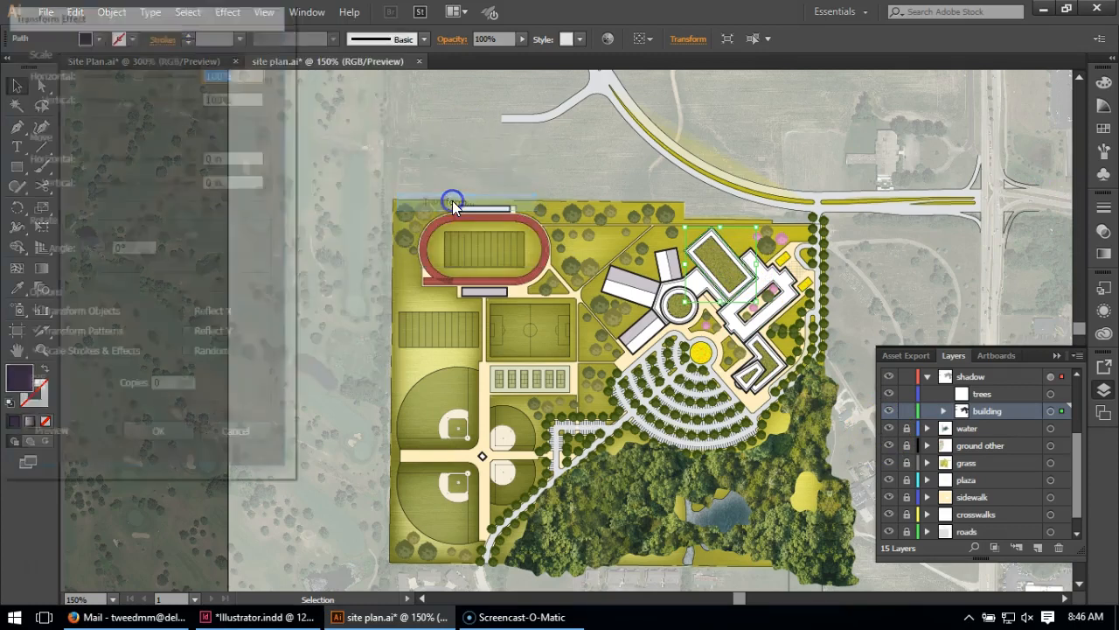
pyautogui.moveTo(168, 24); pyautogui.dragTo(343, 74)
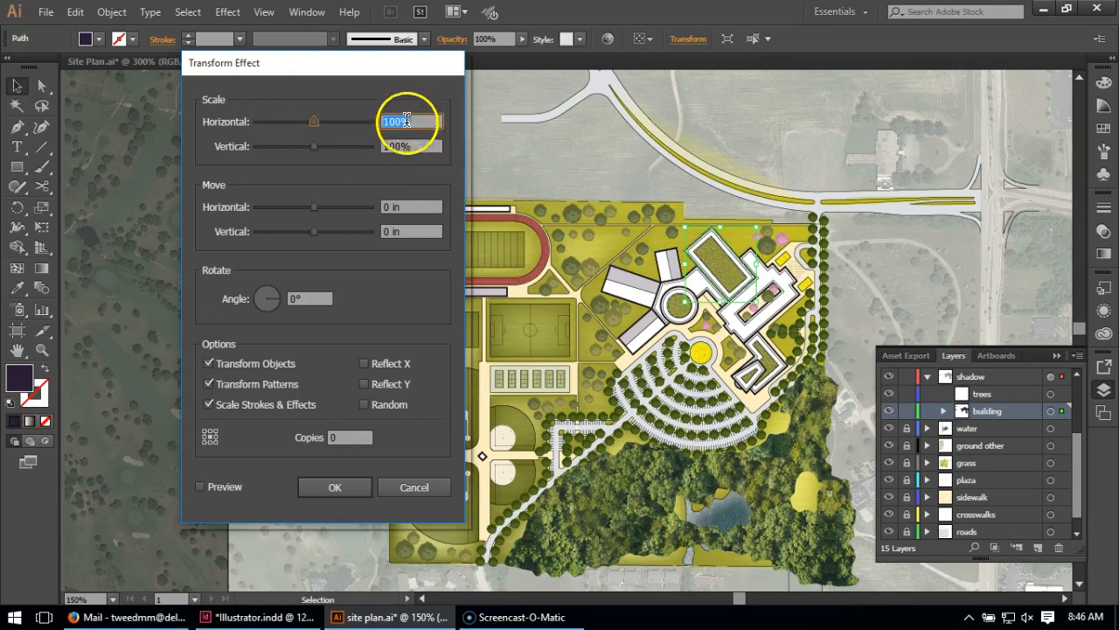
# Step: Set the Transform effect's move distances to -0.01 in horizontally and -0.01 in vertically
pyautogui.click(386, 213)
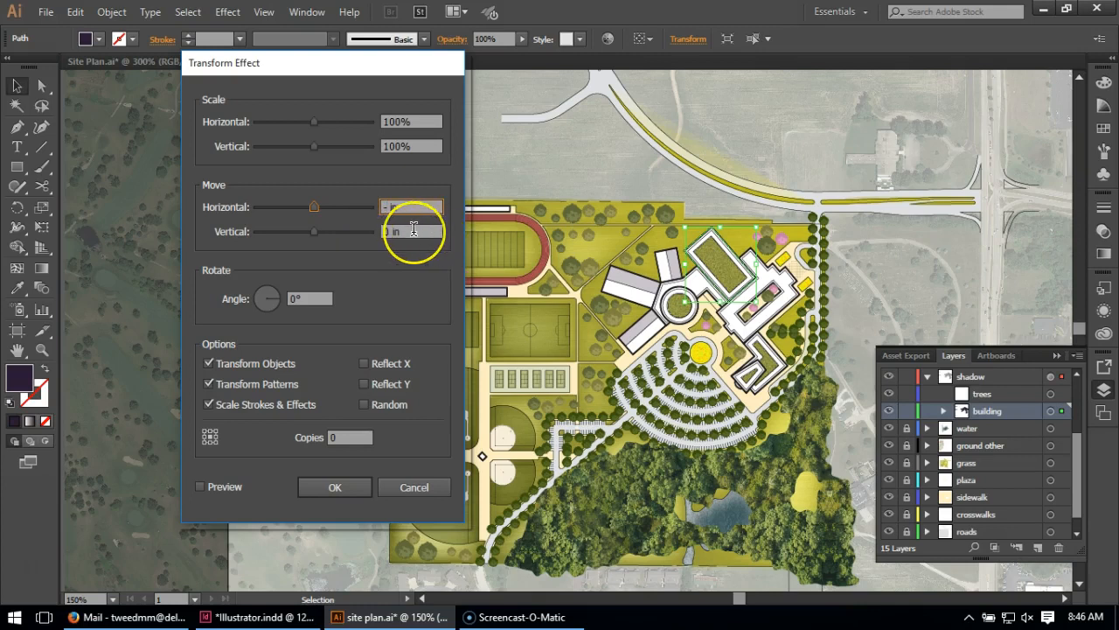
pyautogui.write('-01')
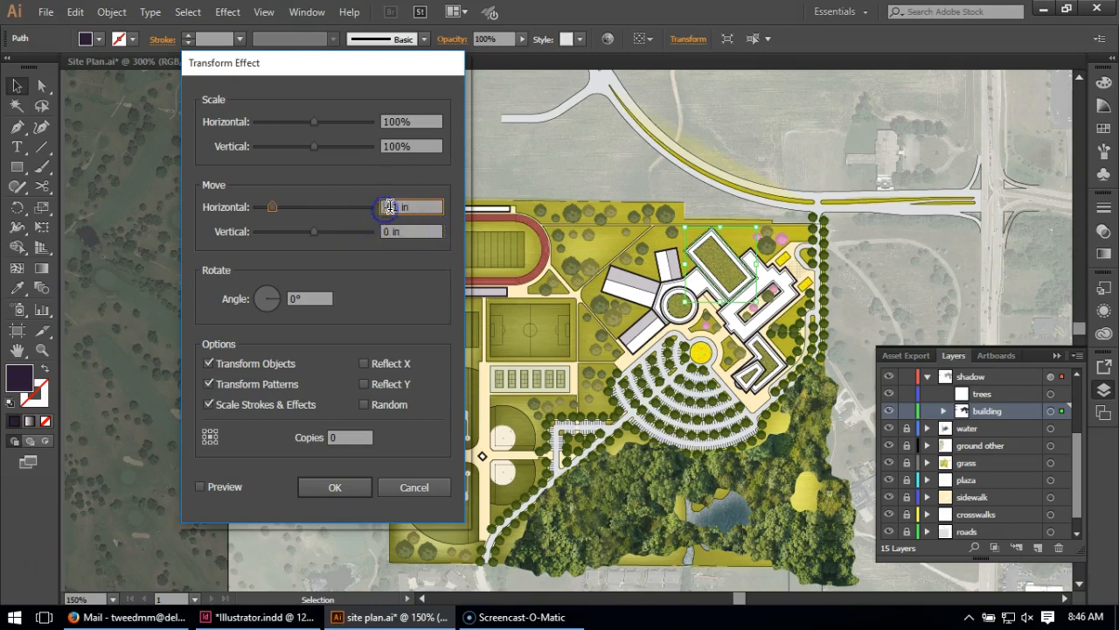
pyautogui.click(389, 207)
pyautogui.write('.01')
pyautogui.click(393, 230)
pyautogui.moveTo(393, 233); pyautogui.dragTo(365, 233)
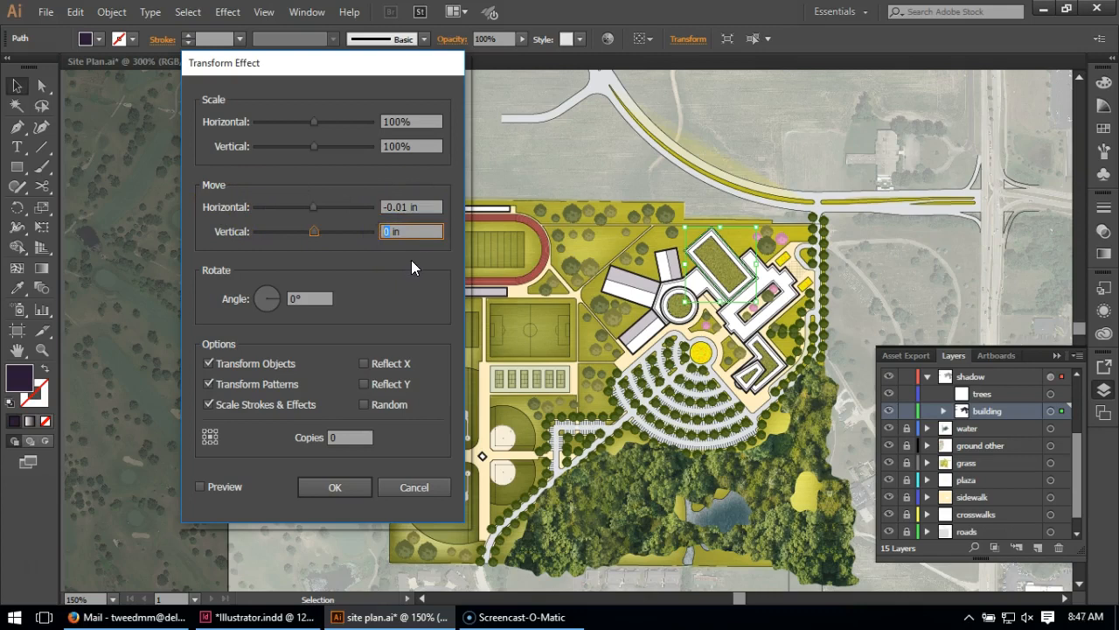
pyautogui.click(446, 343)
pyautogui.write('-0.0')
pyautogui.write('1')
pyautogui.click(402, 207)
# Step: Preview the Transform effect, set its copies to 13 and apply it to the building shape
pyautogui.click(227, 485)
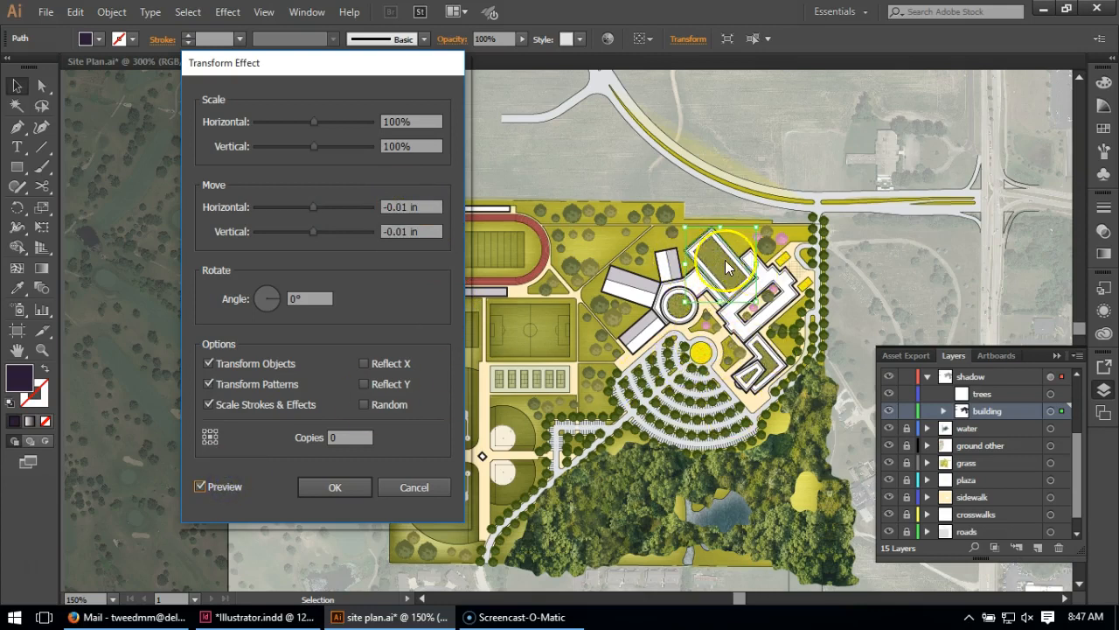
pyautogui.click(297, 437)
pyautogui.write('13')
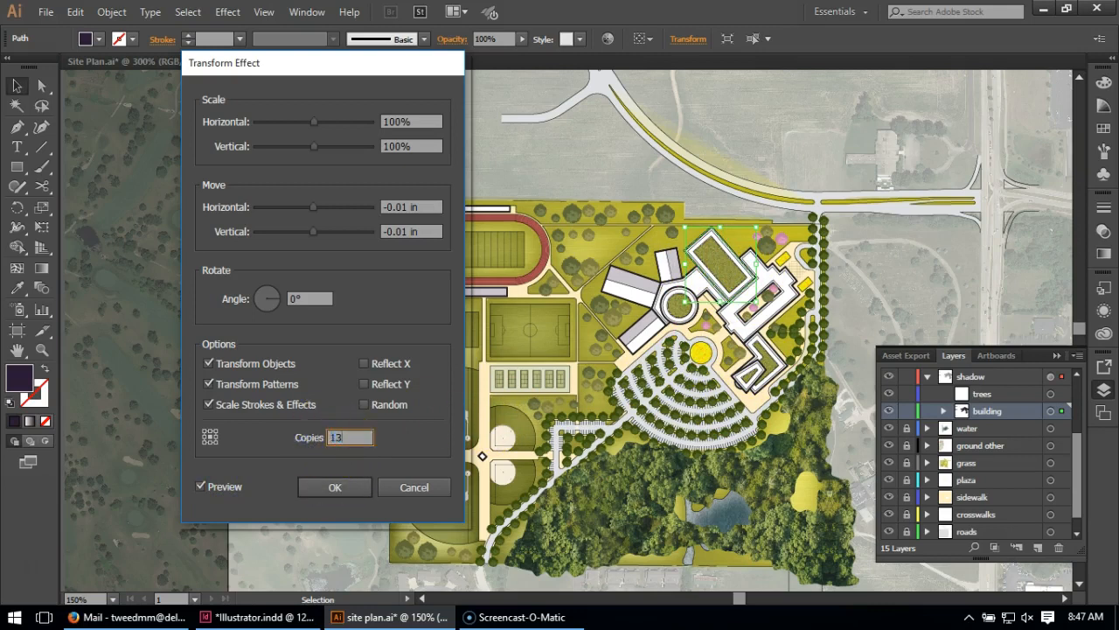
pyautogui.click(341, 489)
pyautogui.click(330, 465)
pyautogui.click(287, 469)
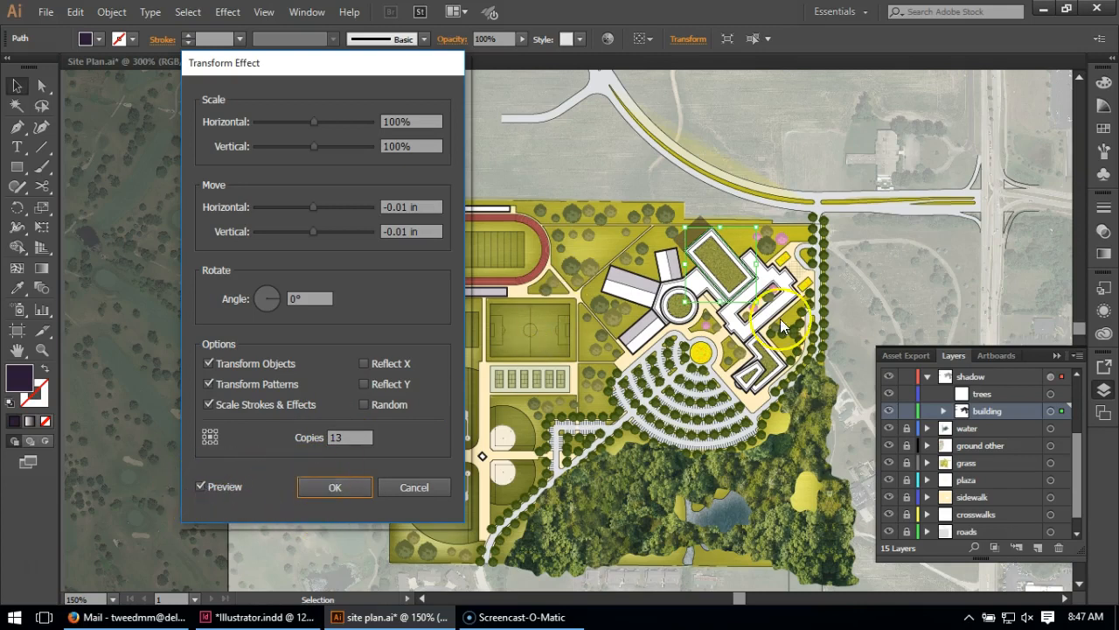
pyautogui.click(317, 486)
# Step: Save the appearance of the large rectangular building's shadow as a new graphic style and deselect the shape
pyautogui.click(707, 180)
pyautogui.moveTo(761, 325); pyautogui.dragTo(771, 325)
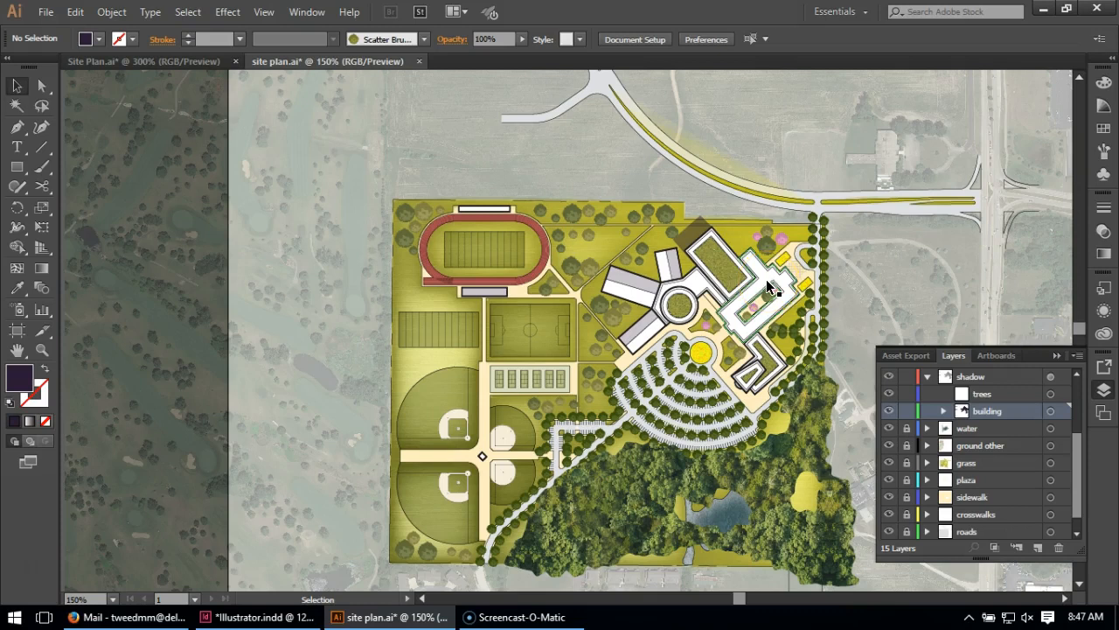
pyautogui.click(1103, 290)
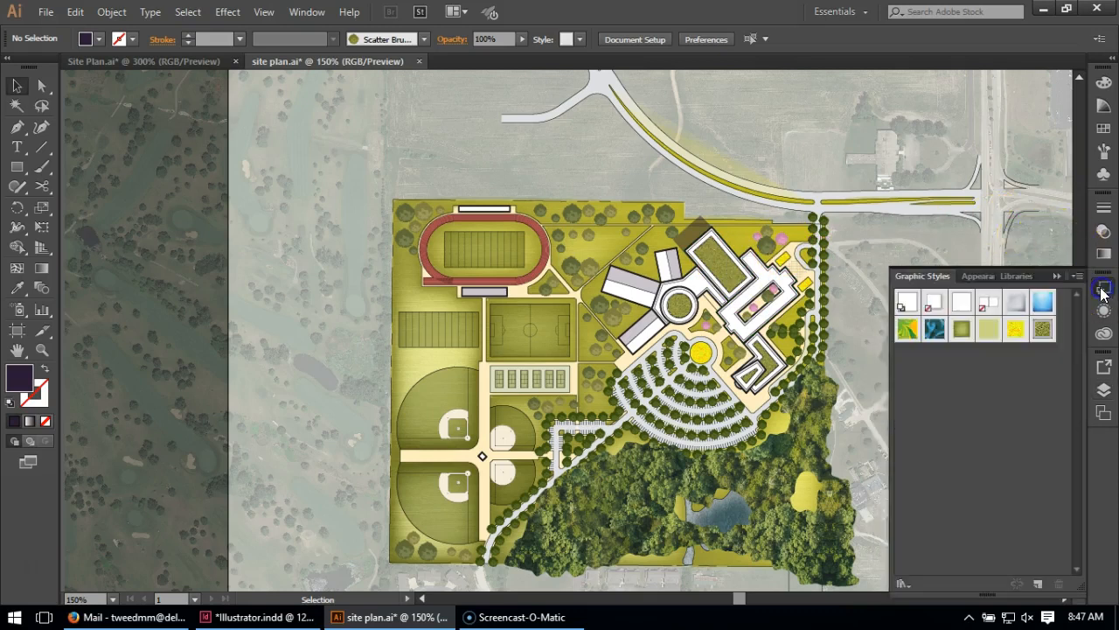
pyautogui.moveTo(714, 259); pyautogui.dragTo(1060, 327)
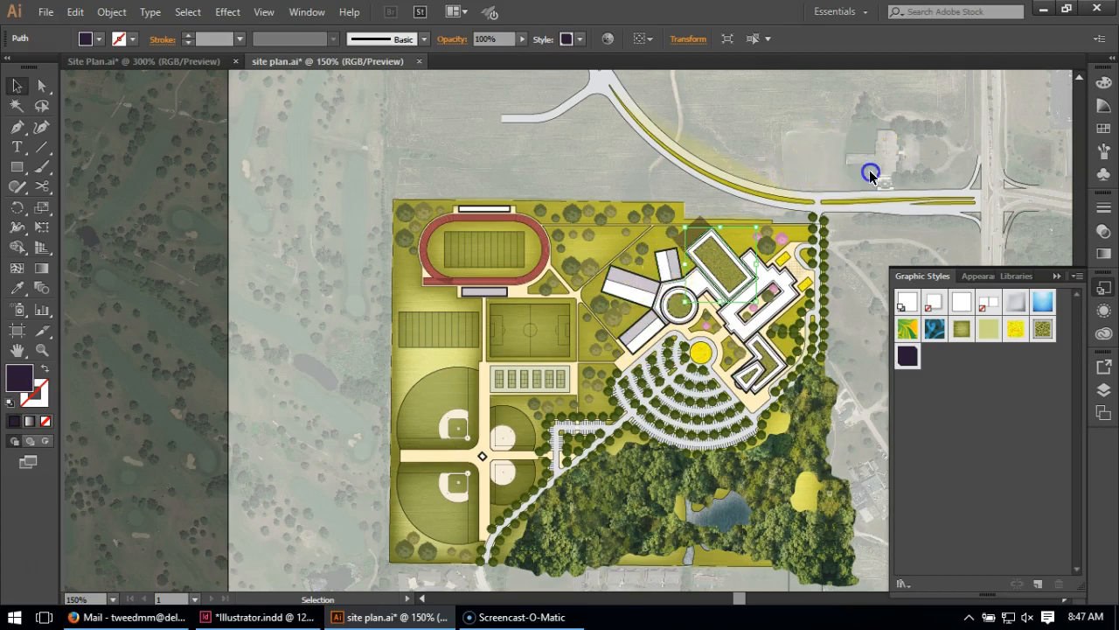
pyautogui.click(848, 190)
# Step: Apply the new shadow graphic style to the dark shape of the small wing north of the round building
pyautogui.click(670, 258)
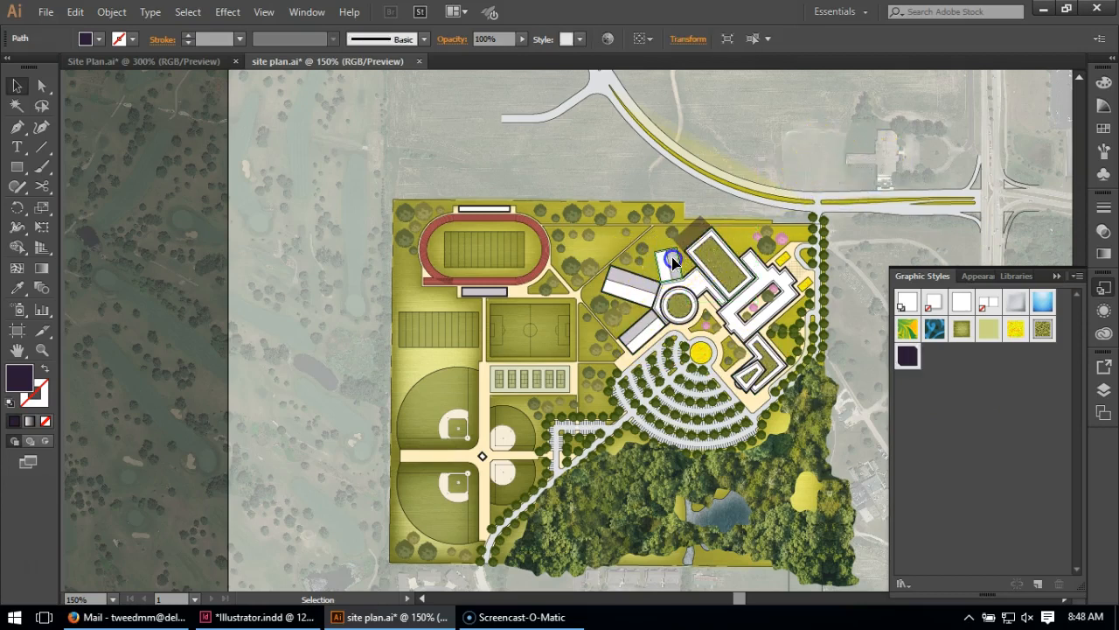
pyautogui.click(909, 355)
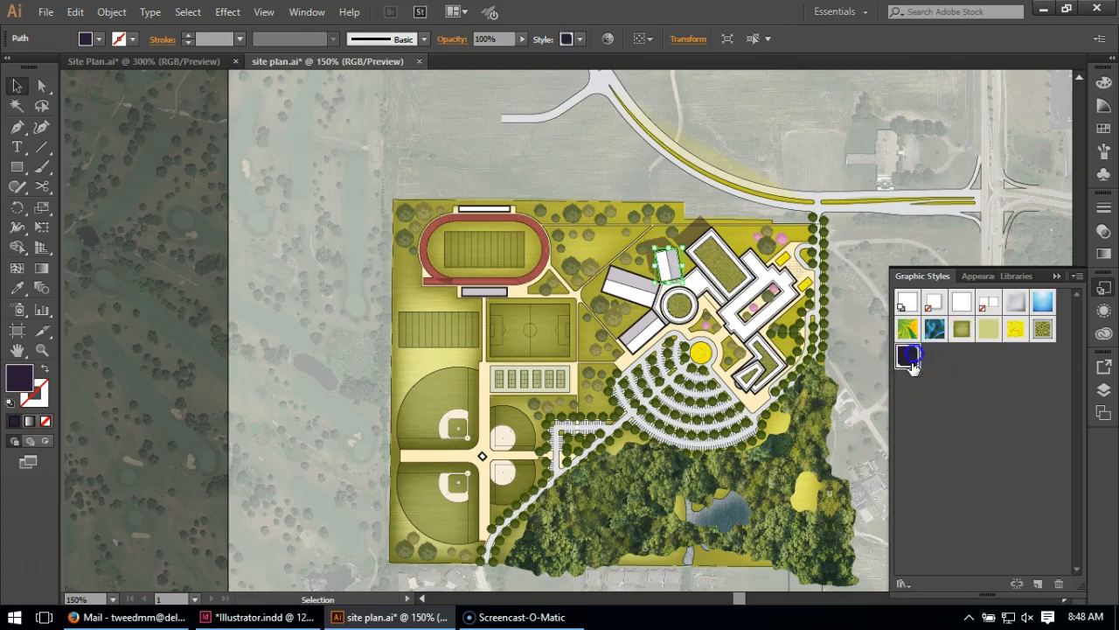
pyautogui.click(848, 375)
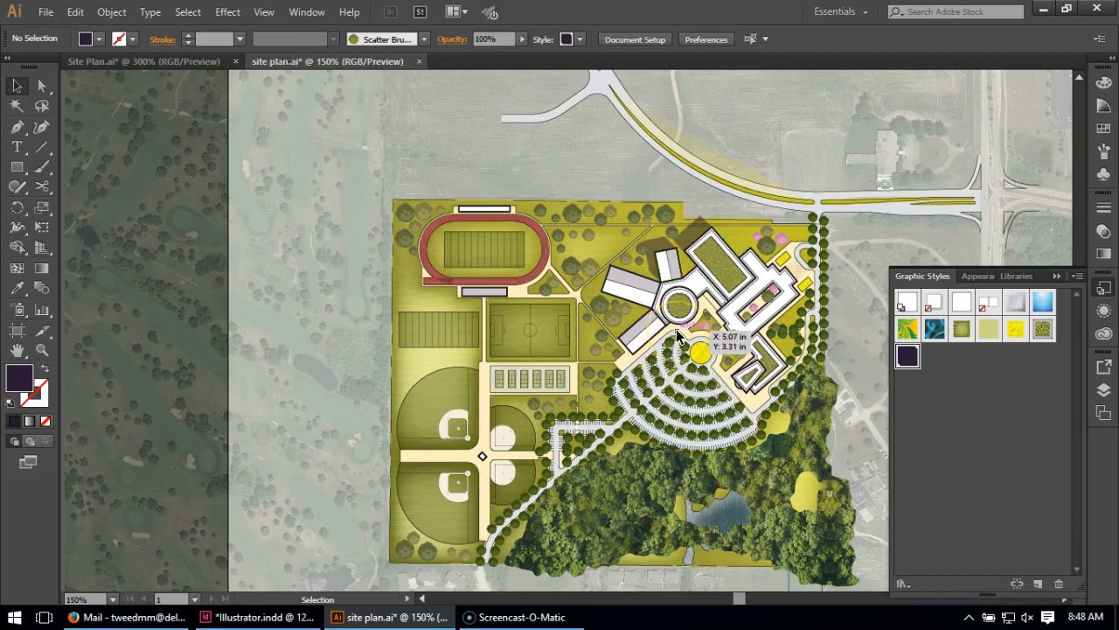
# Step: Examine the edges of the small wing's shadow up close and compare it with the whole site plan
pyautogui.scroll(3, 662, 280)
pyautogui.scroll(2, 569, 250)
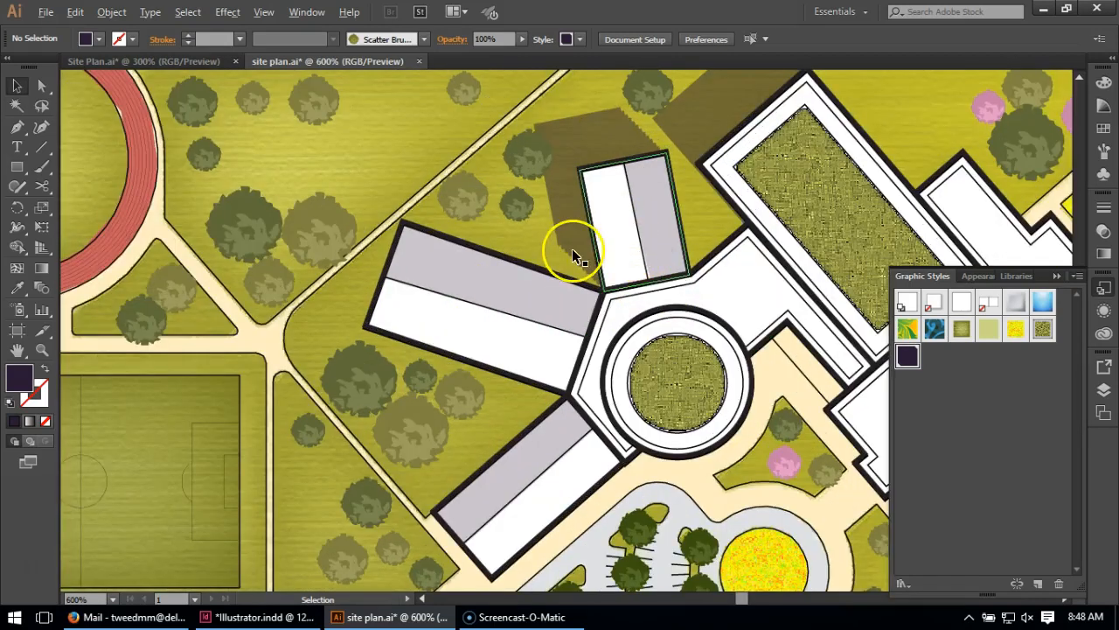
pyautogui.scroll(1, 567, 247)
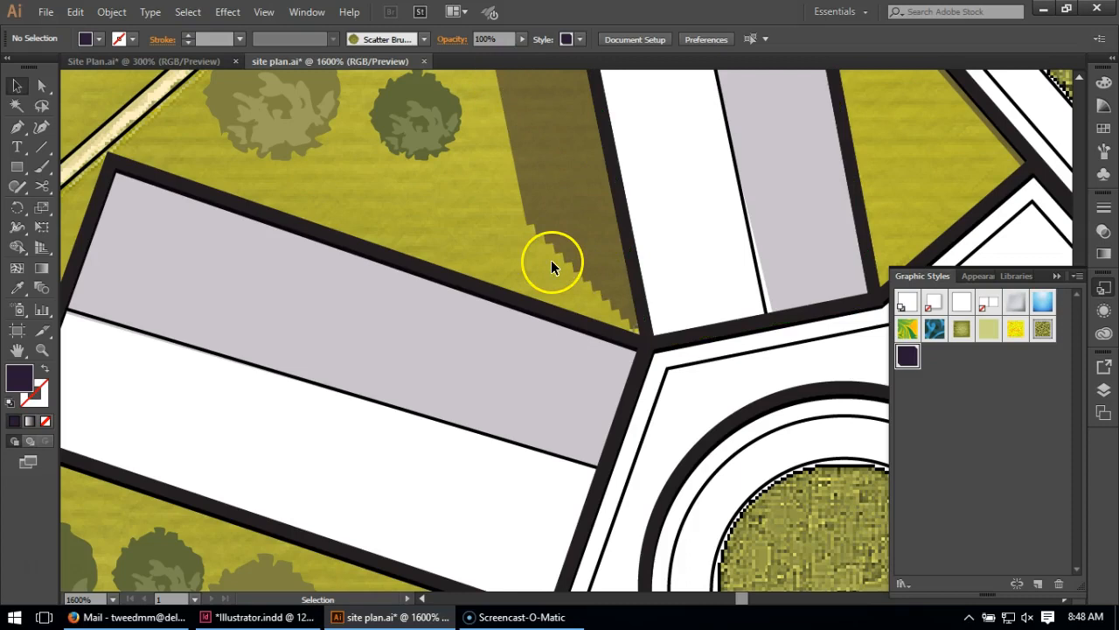
pyautogui.scroll(-2, 595, 295)
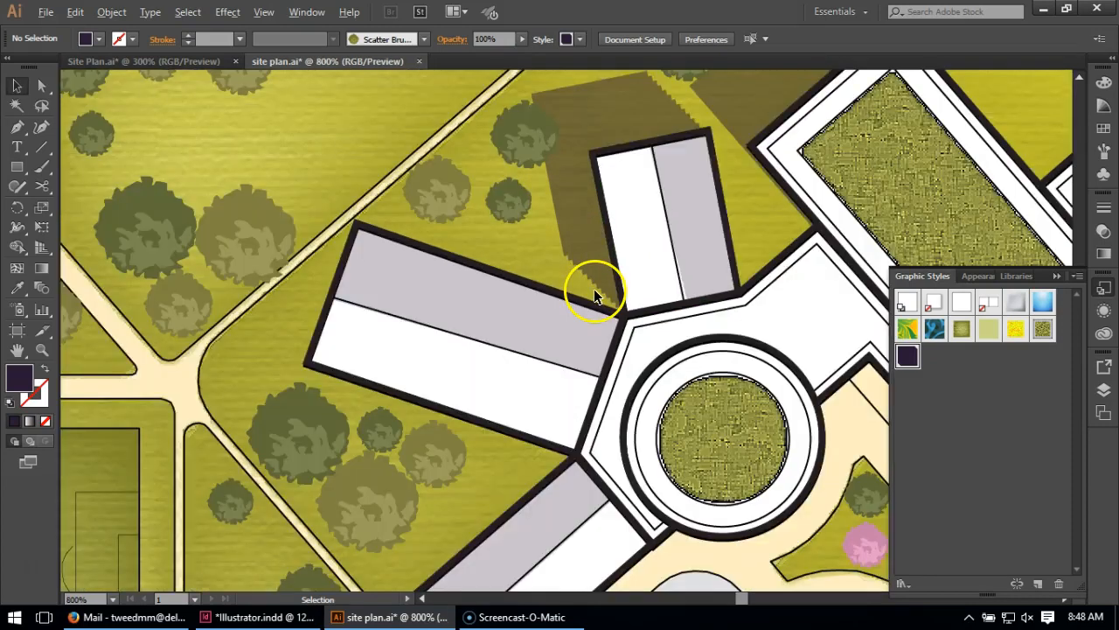
pyautogui.scroll(-3, 593, 295)
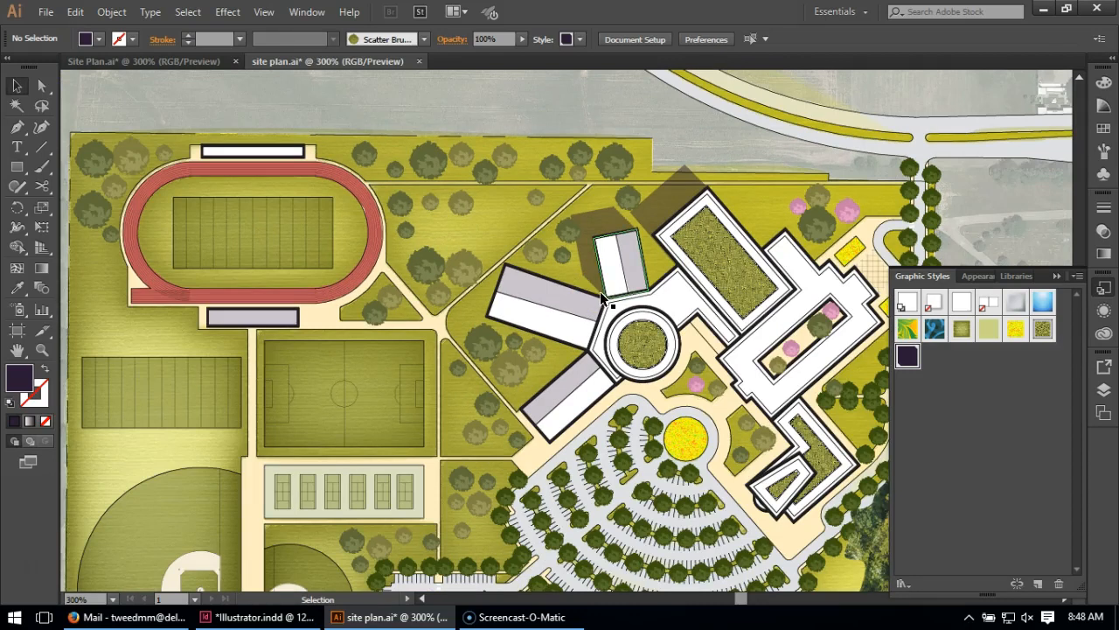
pyautogui.scroll(-2, 384, 236)
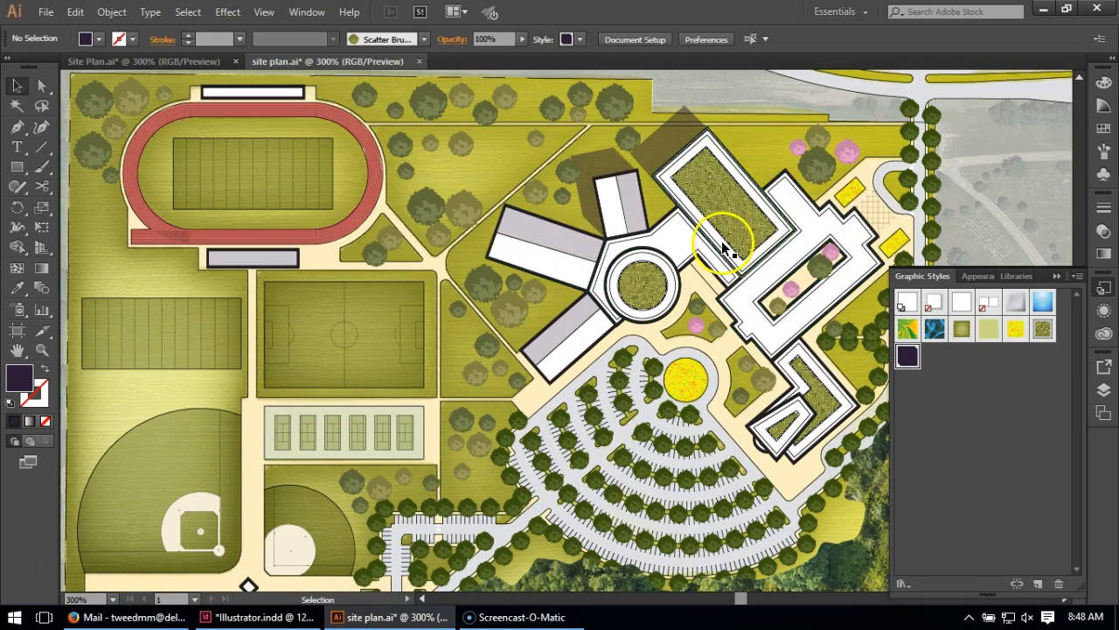
pyautogui.scroll(-2, 700, 206)
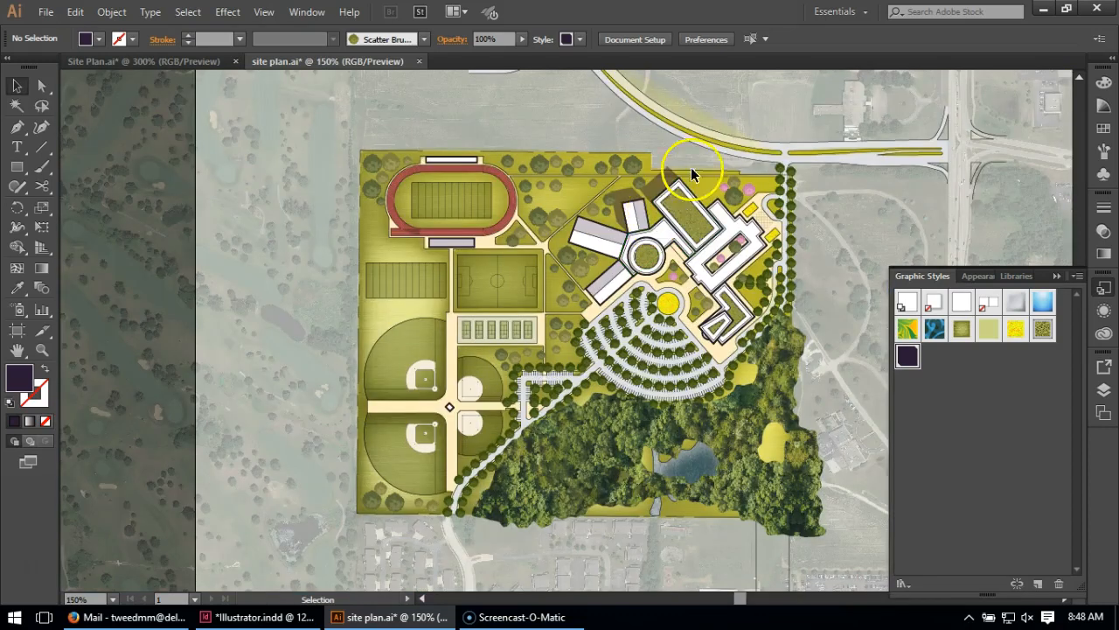
# Step: Select all the building shapes on the shadow layer, apply the shadow graphic style to them and deselect
pyautogui.moveTo(263, 422); pyautogui.dragTo(268, 485)
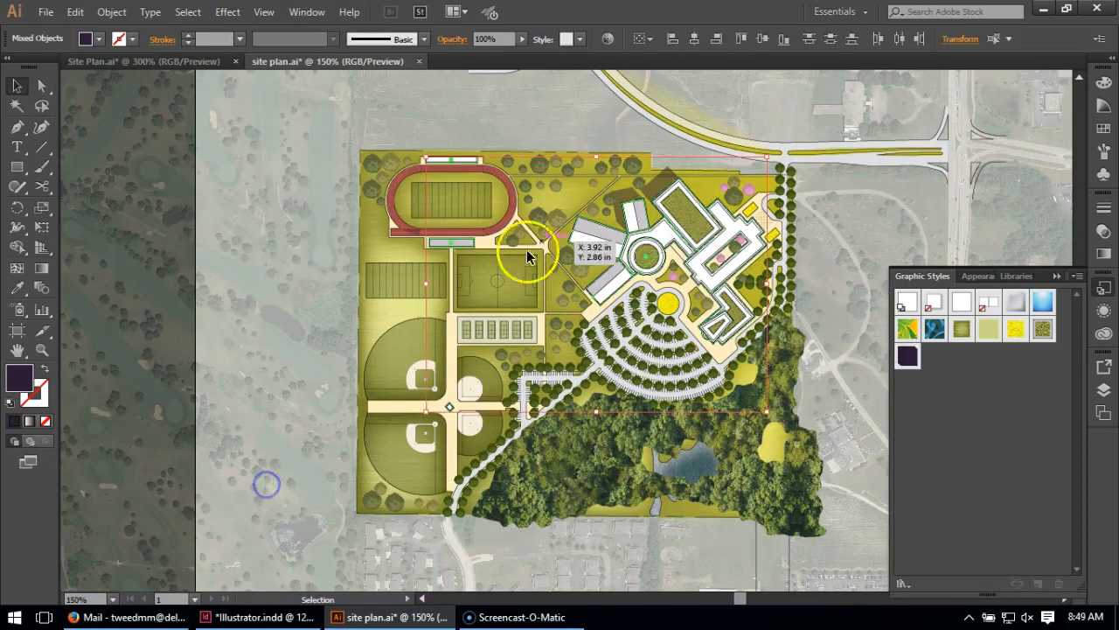
pyautogui.click(909, 358)
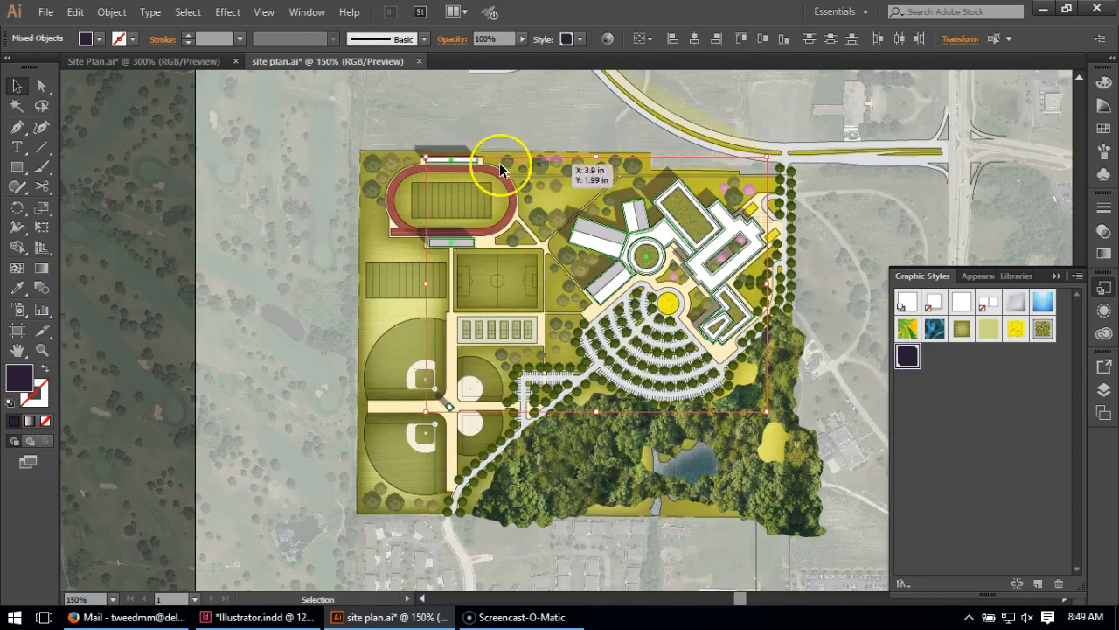
pyautogui.click(274, 323)
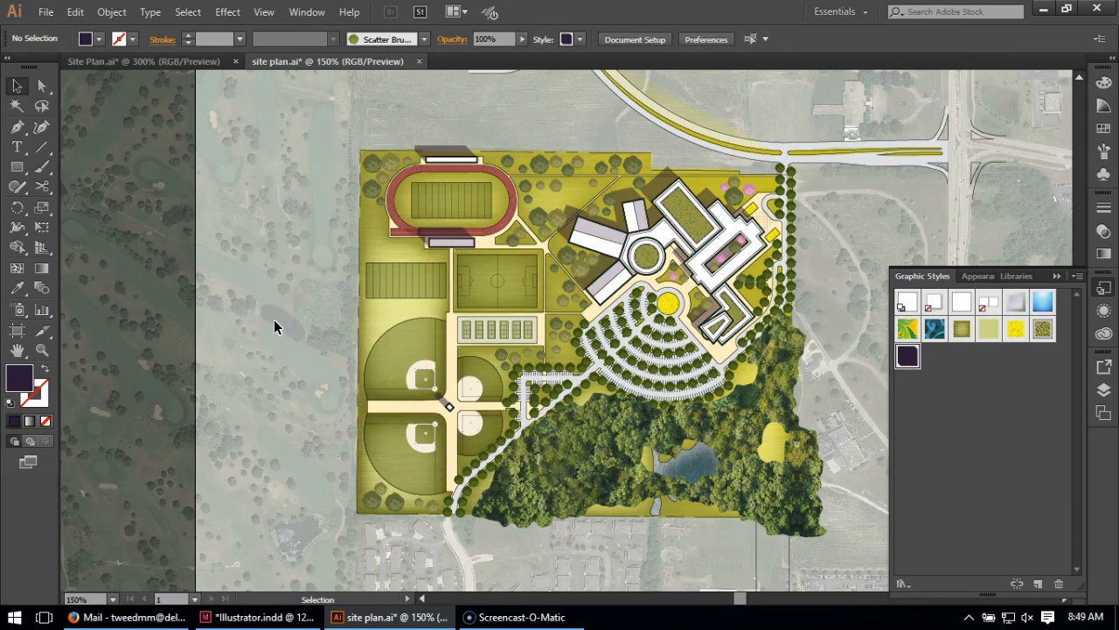
# Step: Set the shadow of the small square building between the baseball fields to 5 copies in its Transform effect and deselect it
pyautogui.scroll(2, 736, 218)
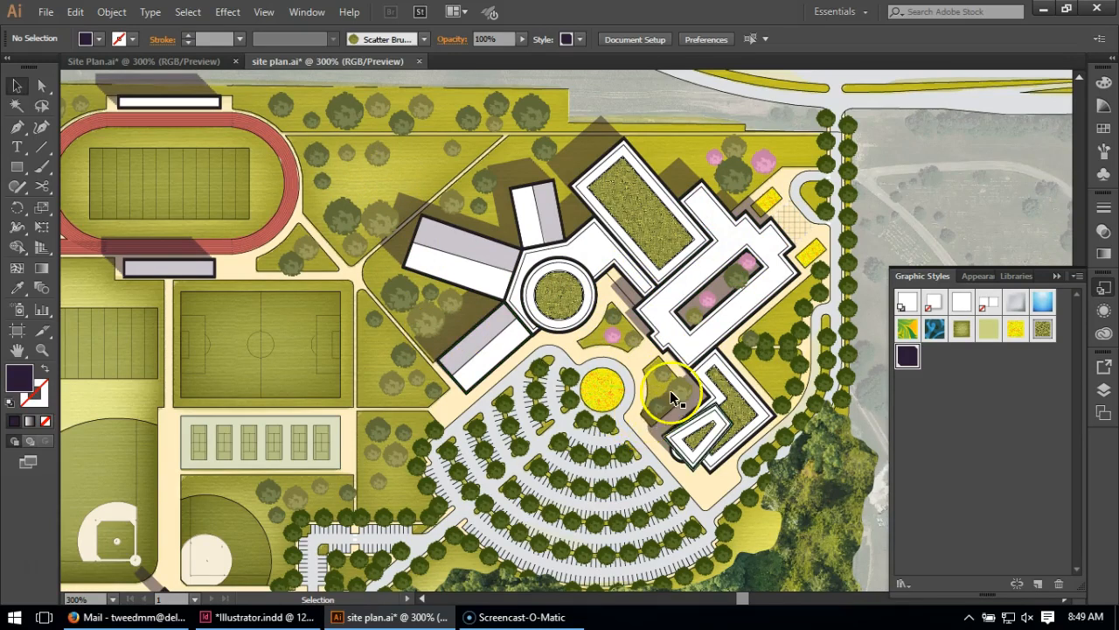
pyautogui.scroll(-1, 689, 306)
pyautogui.scroll(-1, 689, 297)
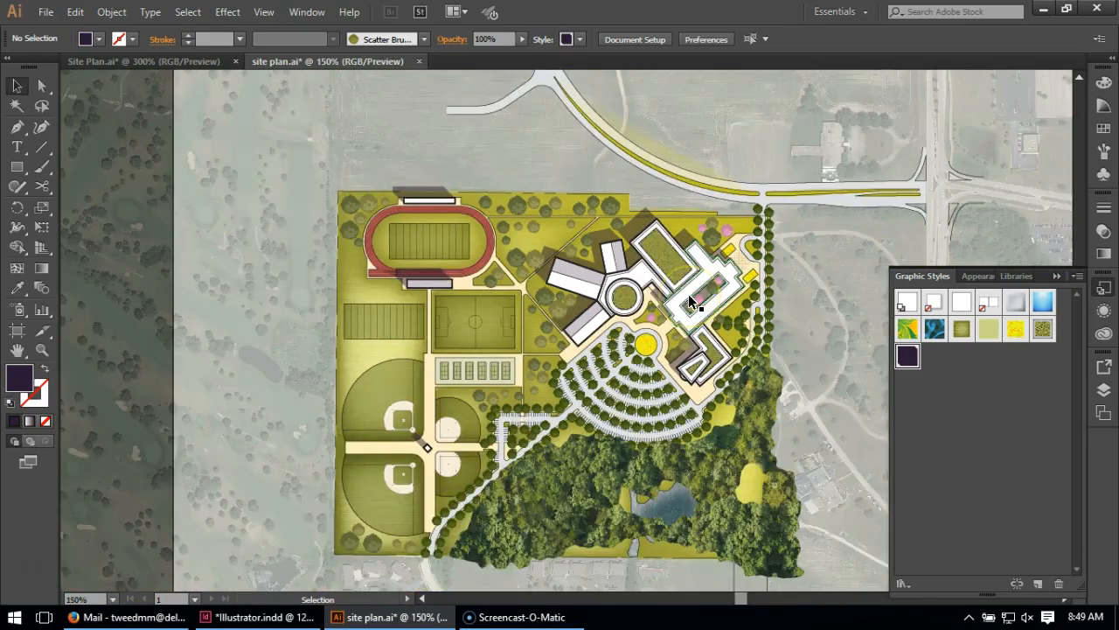
pyautogui.scroll(1, 688, 293)
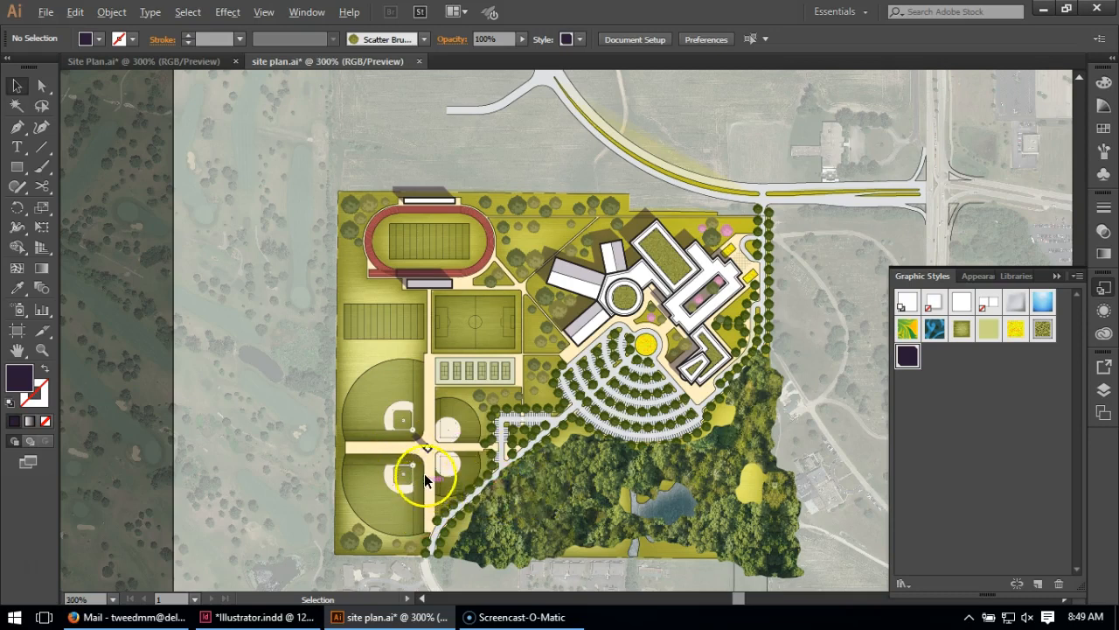
pyautogui.scroll(2, 424, 479)
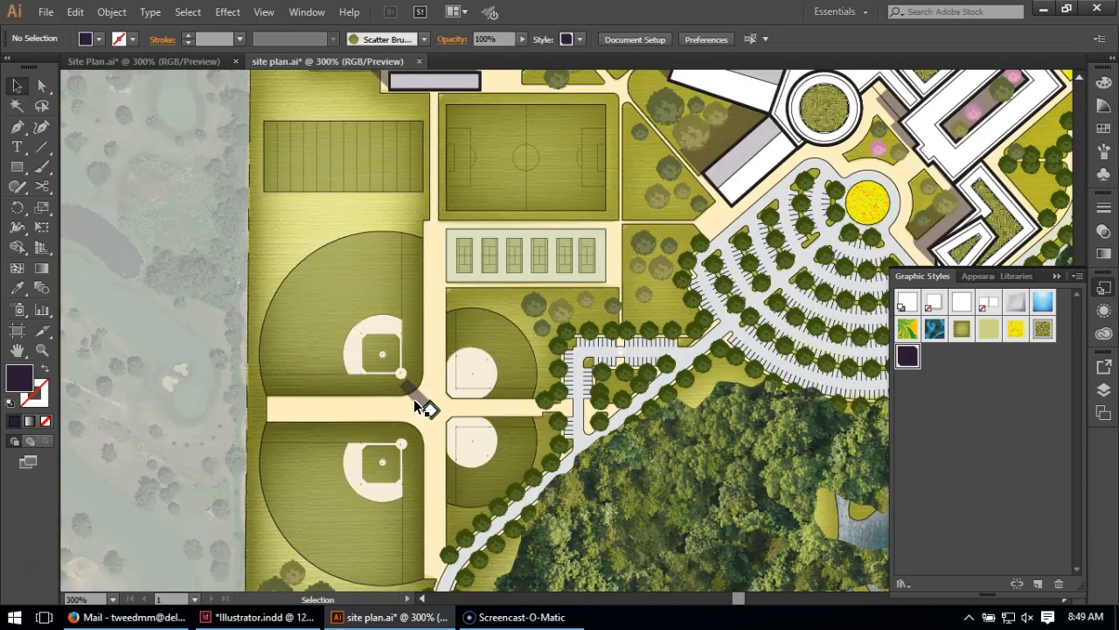
pyautogui.scroll(2, 600, 445)
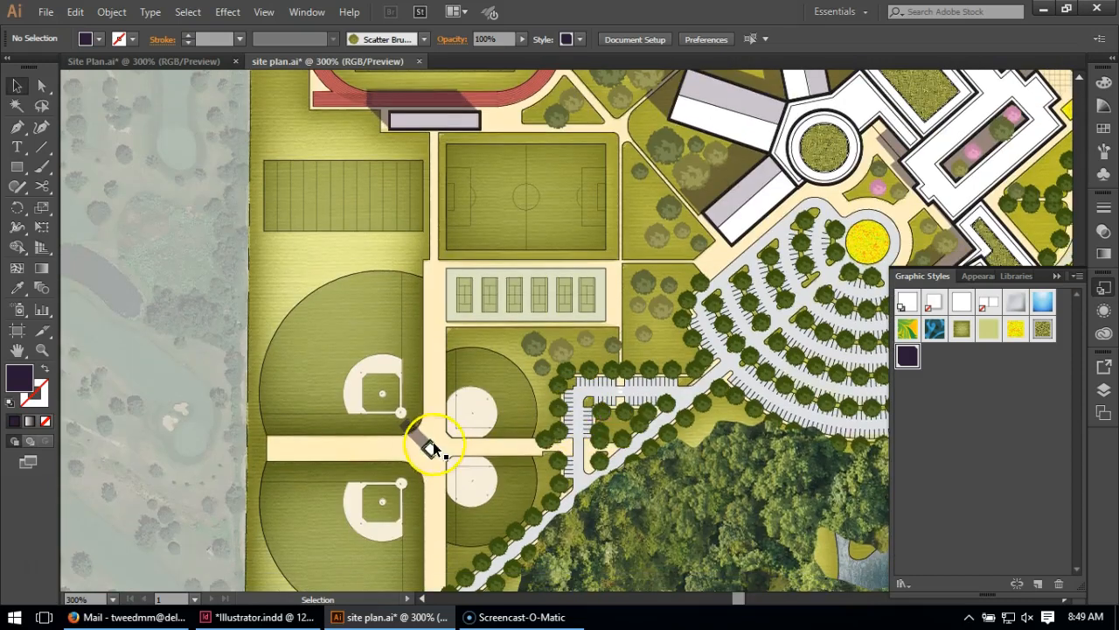
pyautogui.click(430, 449)
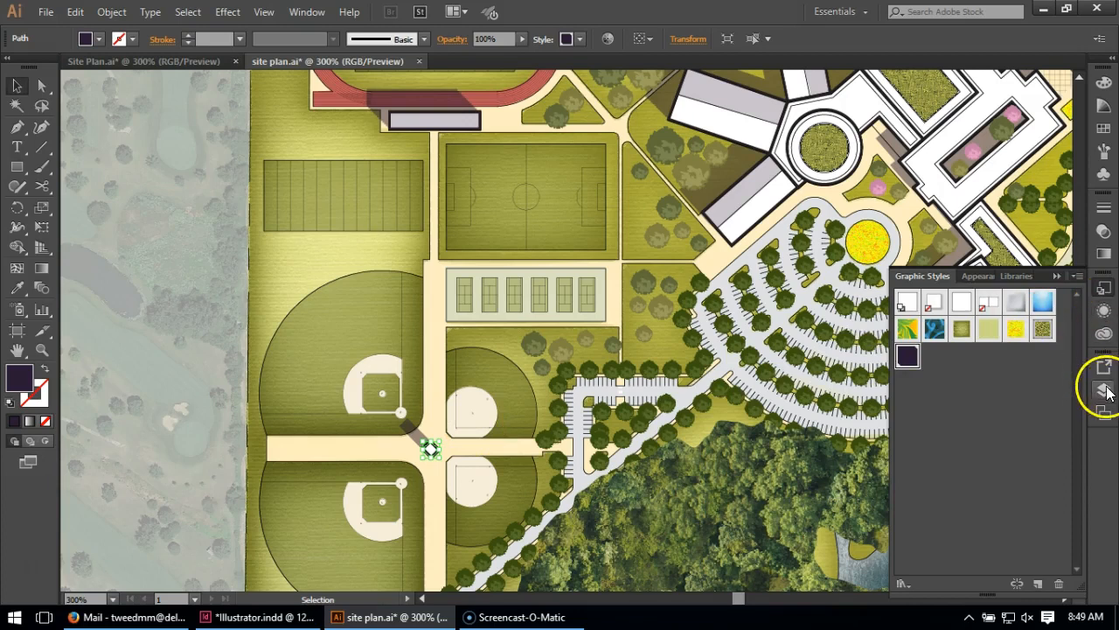
pyautogui.click(1103, 310)
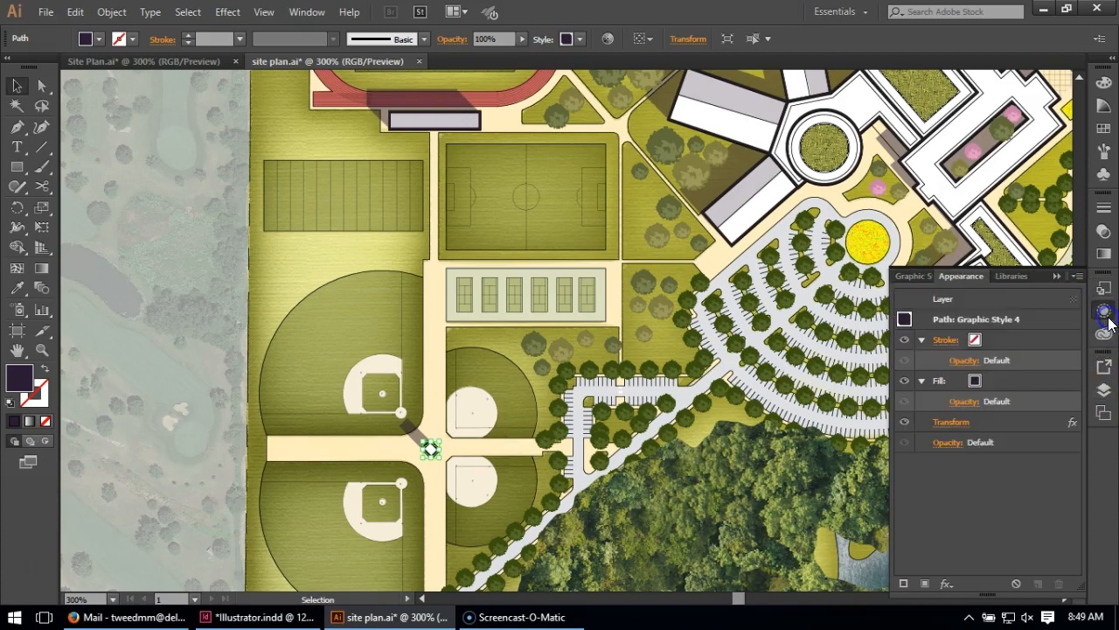
pyautogui.click(953, 422)
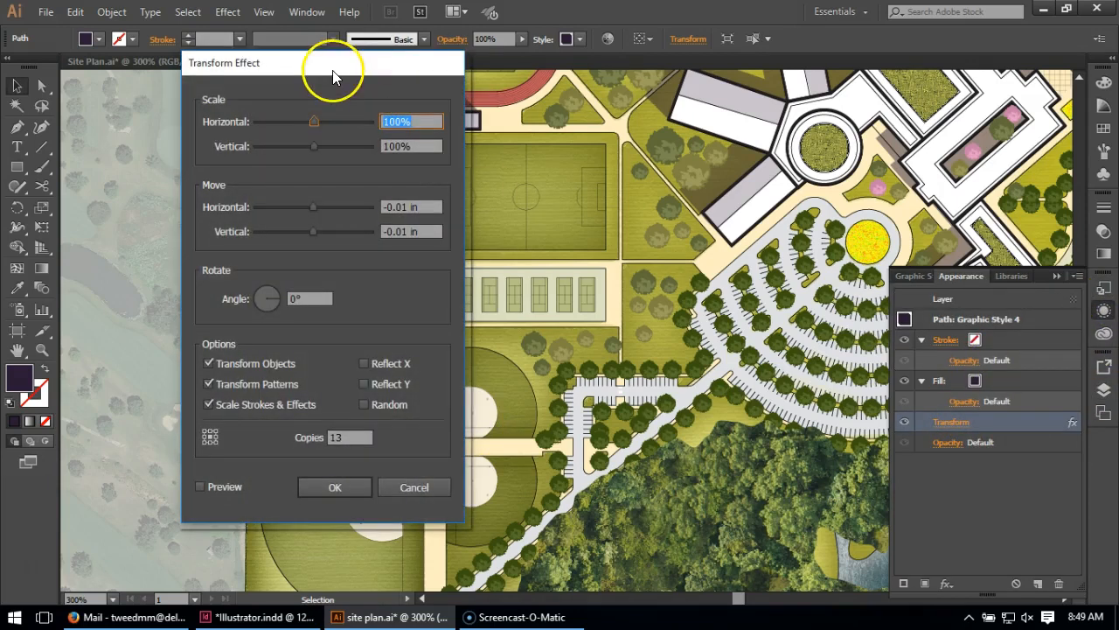
pyautogui.moveTo(332, 77); pyautogui.dragTo(702, 94)
pyautogui.click(722, 454)
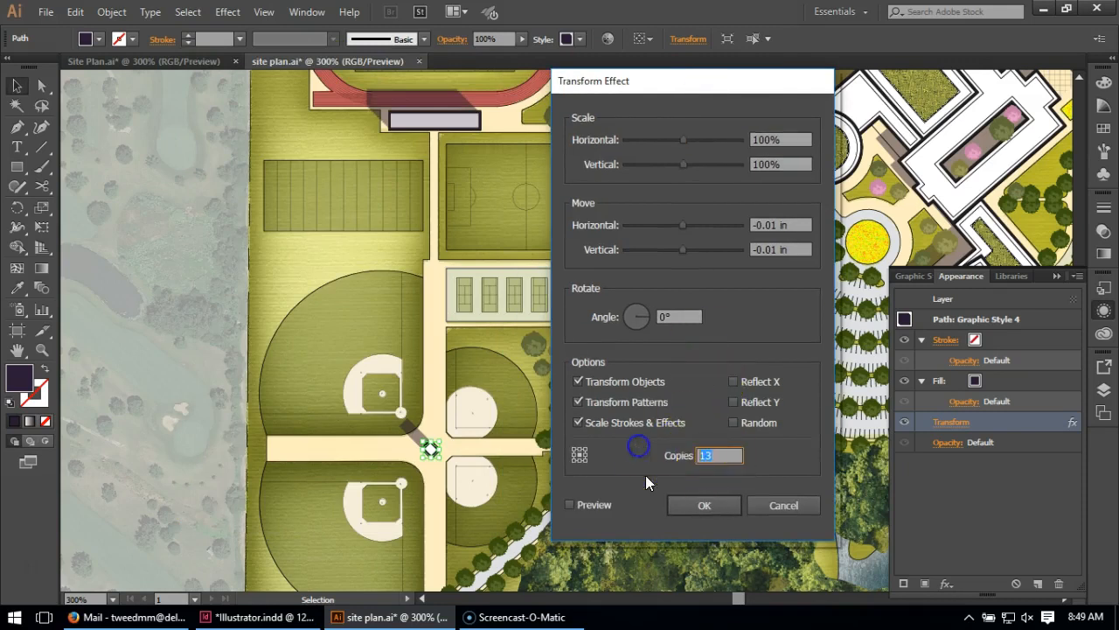
pyautogui.write('5')
pyautogui.click(598, 507)
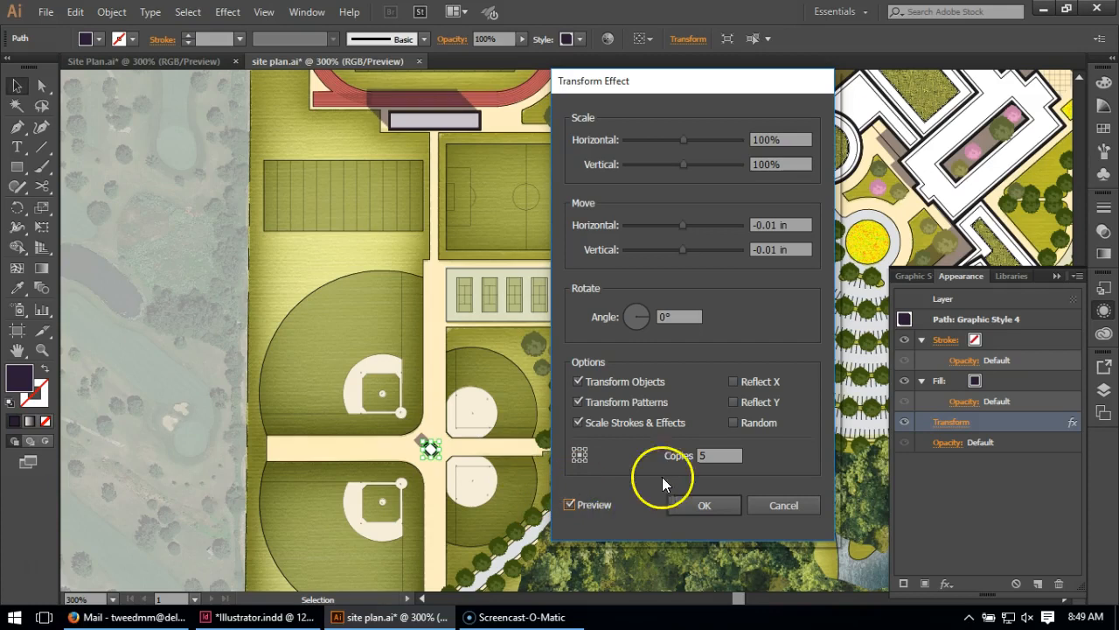
pyautogui.click(704, 504)
pyautogui.click(401, 481)
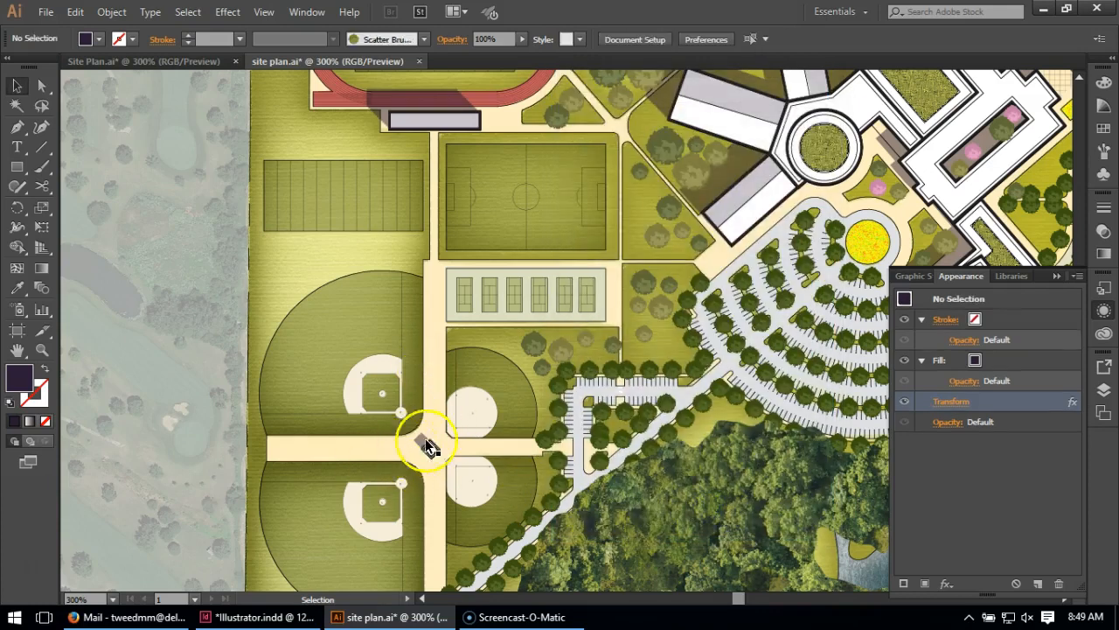
# Step: Reduce the number of copies in the Transform effect of the shadow north of the running track and deselect it
pyautogui.scroll(1, 413, 450)
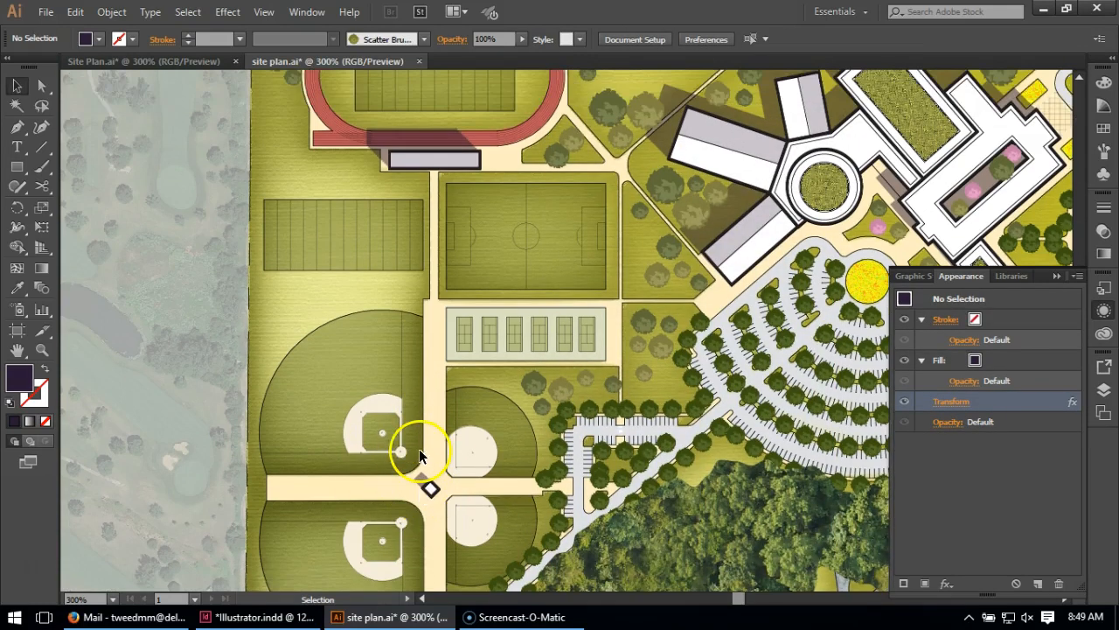
pyautogui.scroll(4, 400, 394)
pyautogui.scroll(1, 397, 386)
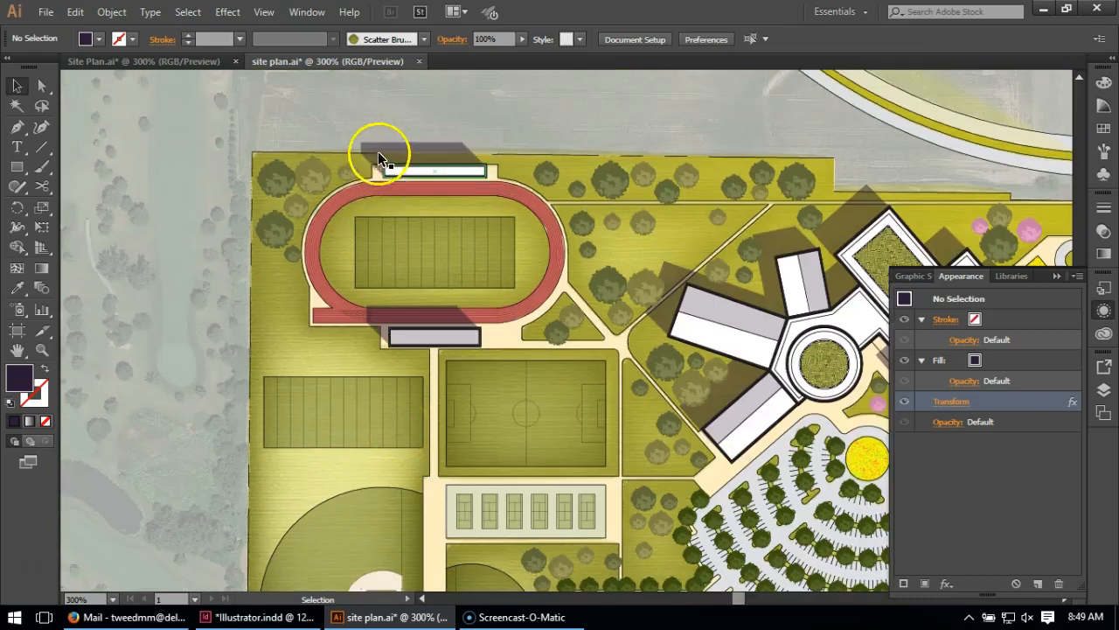
pyautogui.click(407, 172)
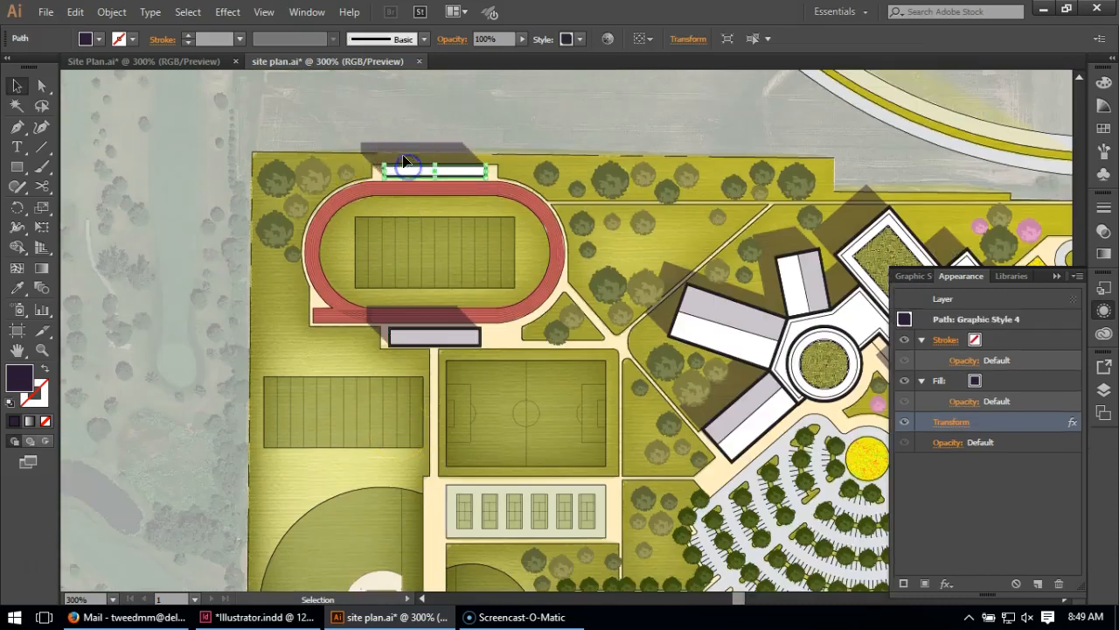
pyautogui.click(956, 424)
pyautogui.doubleClick(719, 455)
pyautogui.write('1')
pyautogui.click(704, 506)
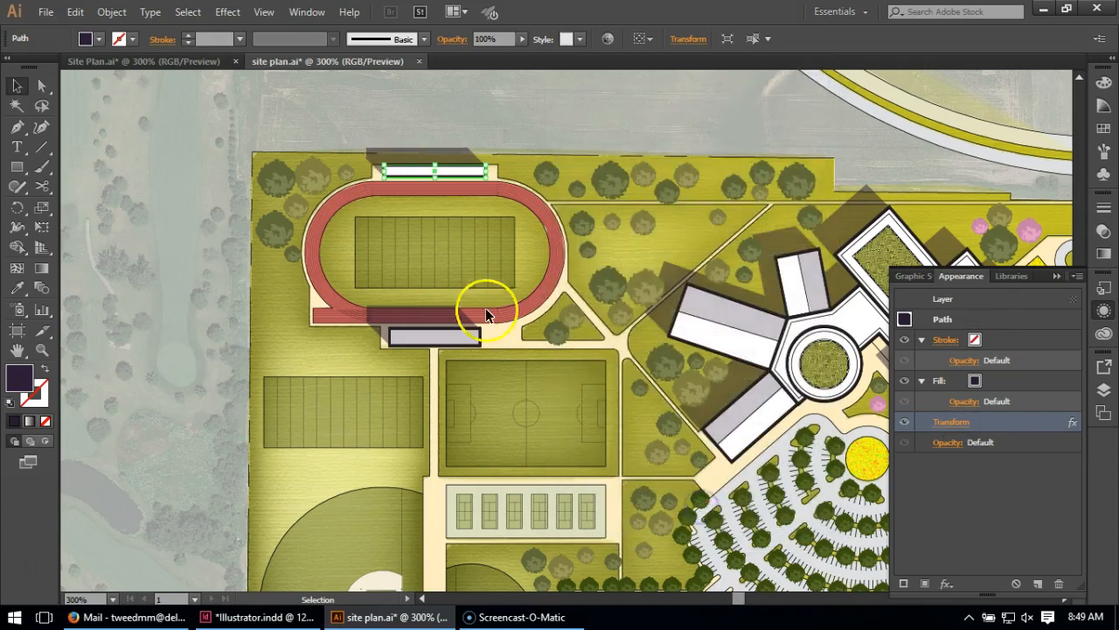
pyautogui.click(951, 424)
pyautogui.doubleClick(696, 455)
pyautogui.click(724, 507)
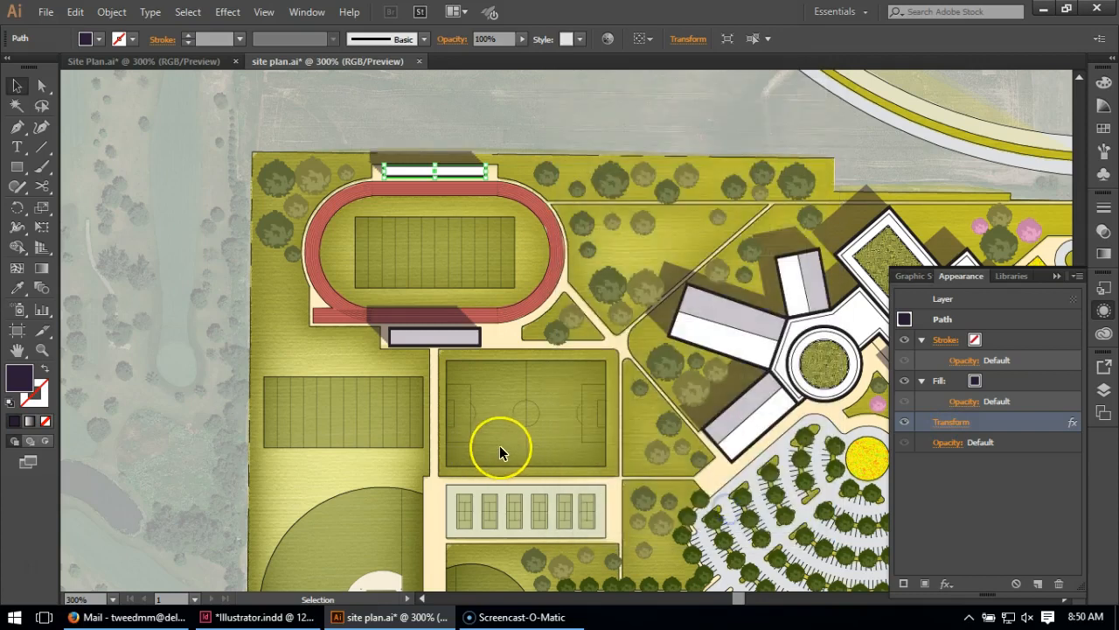
pyautogui.click(501, 447)
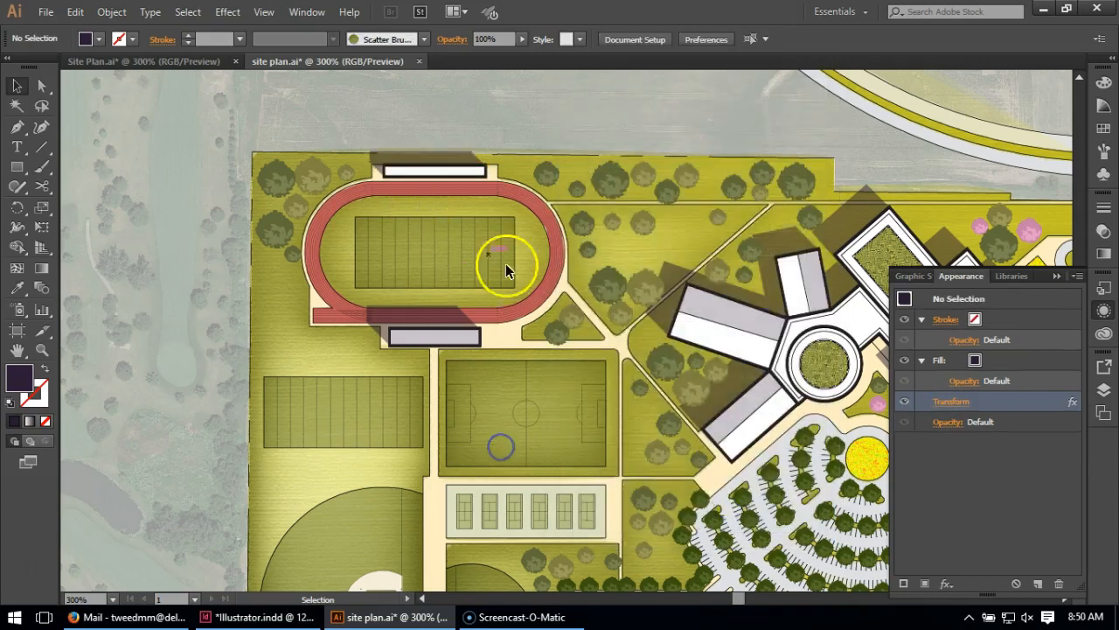
# Step: Set the shadow of the building south of the running track to 8 copies in its Transform effect and deselect it
pyautogui.click(444, 339)
pyautogui.click(951, 422)
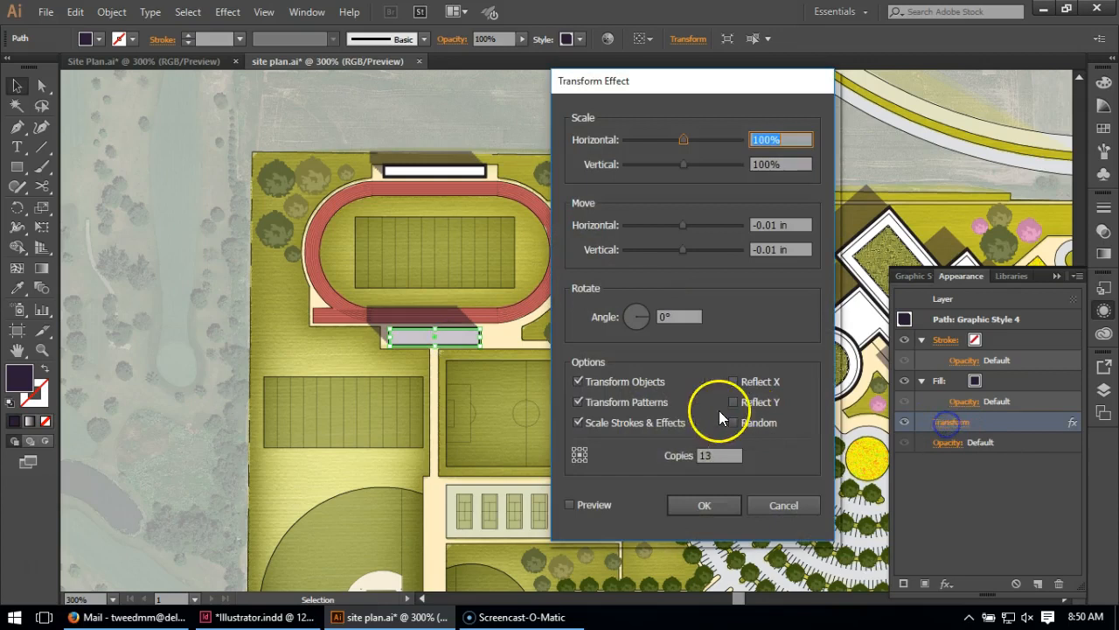
pyautogui.doubleClick(707, 455)
pyautogui.write('8')
pyautogui.click(705, 506)
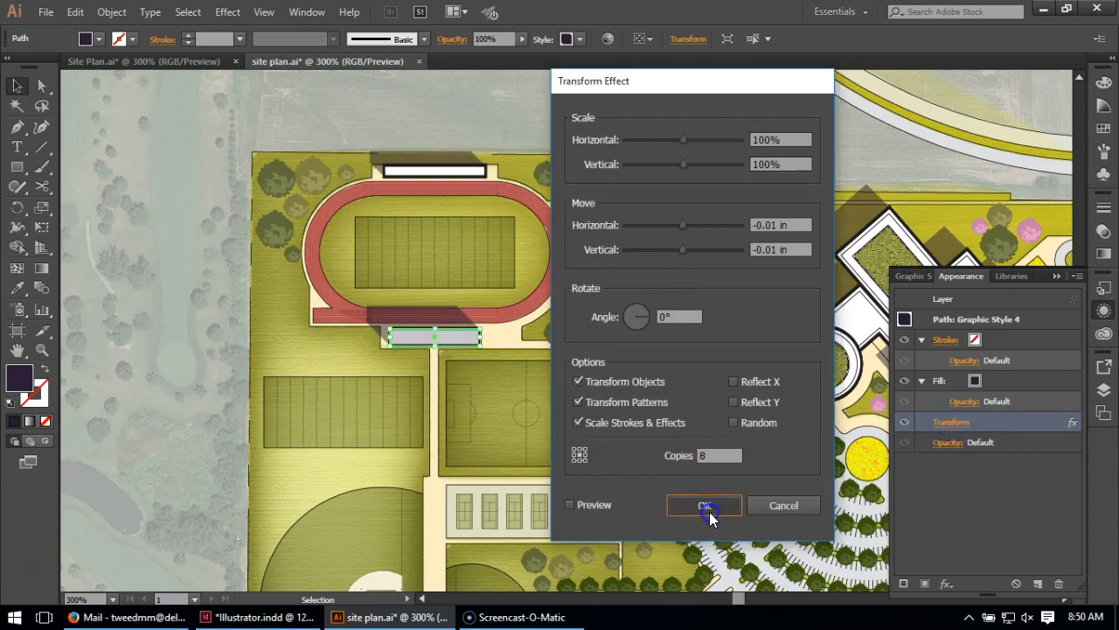
pyautogui.click(522, 446)
# Step: Check the adjusted shadows across the site plan and lock the building sublayer of the shadow layer
pyautogui.scroll(-2, 454, 413)
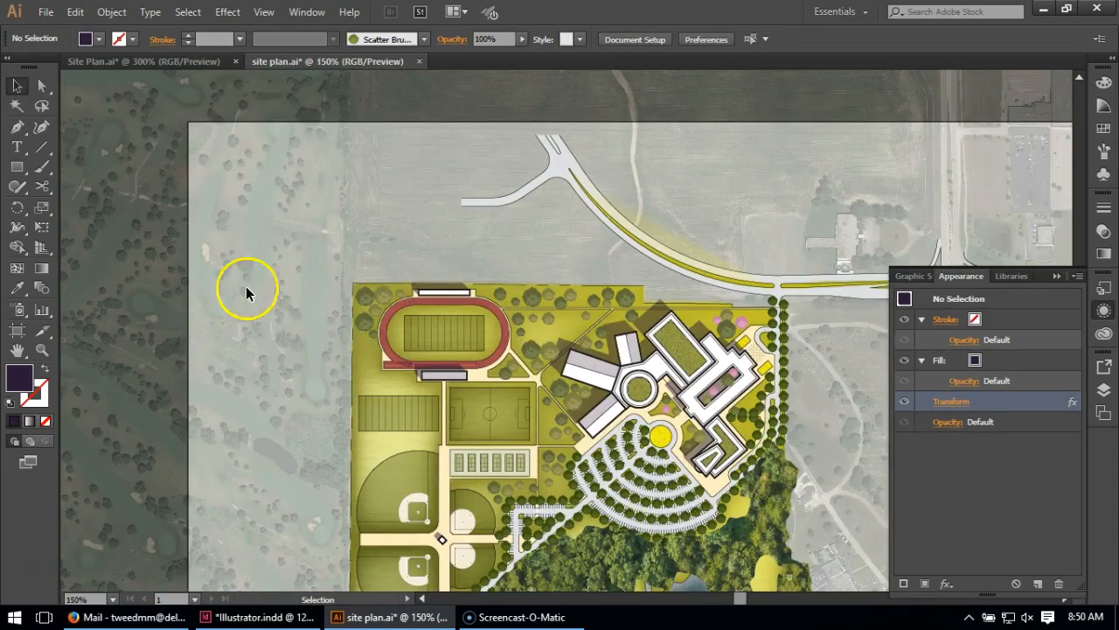
pyautogui.scroll(-1, 566, 307)
pyautogui.scroll(1, 738, 379)
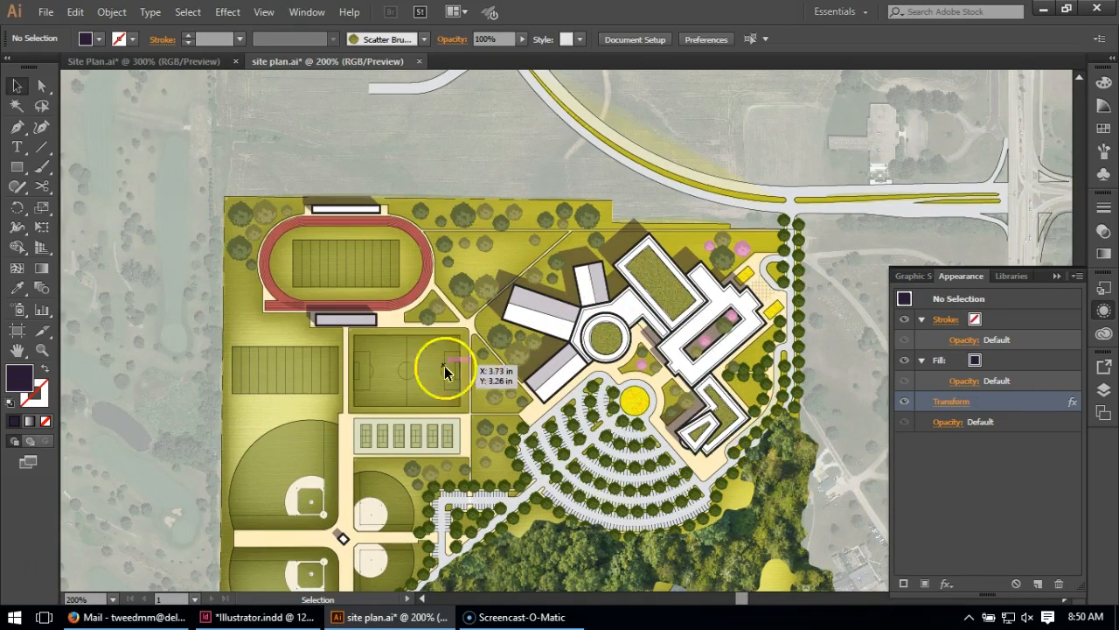
pyautogui.scroll(-2, 843, 371)
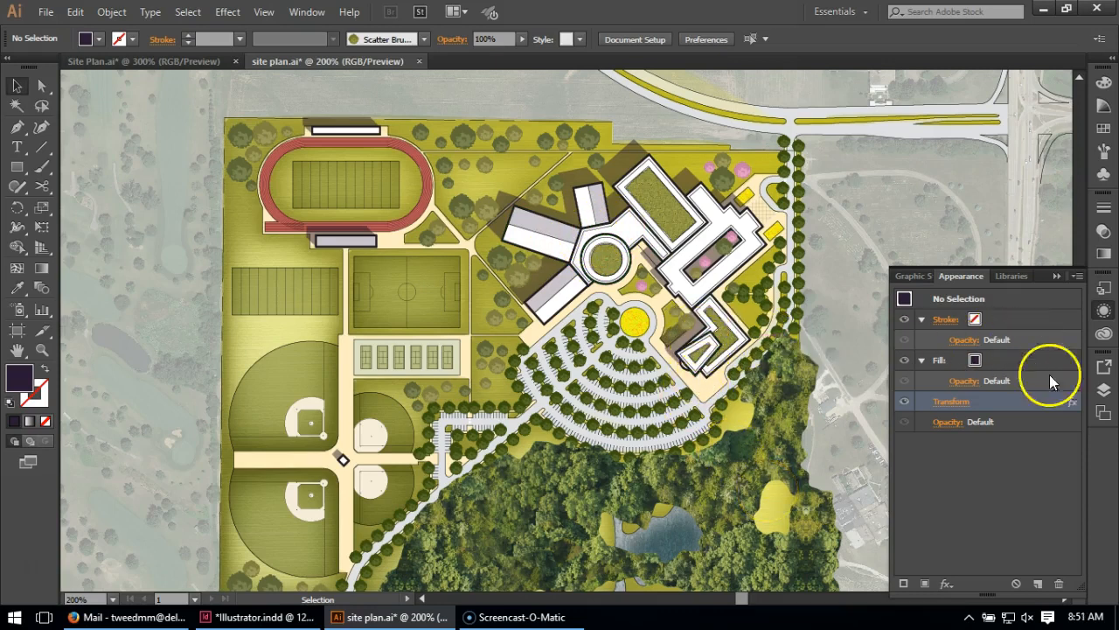
pyautogui.click(1104, 390)
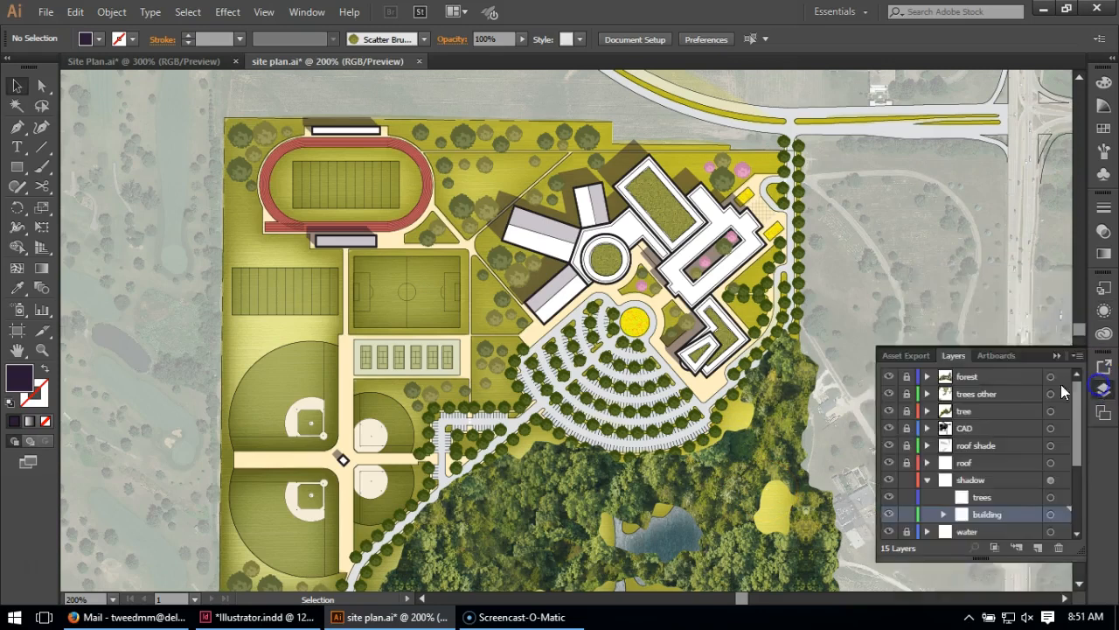
pyautogui.click(905, 516)
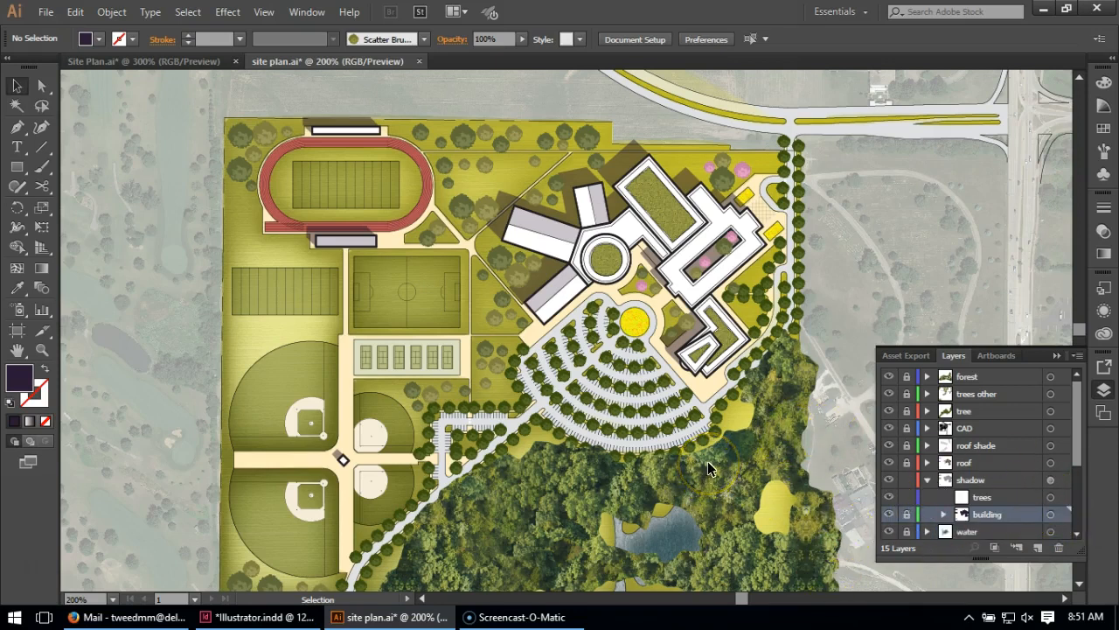
# Step: Unlock the roof shade layer and draw a narrow triangular shade with the Pen tool between the two roofs of the southeastern wing
pyautogui.click(993, 440)
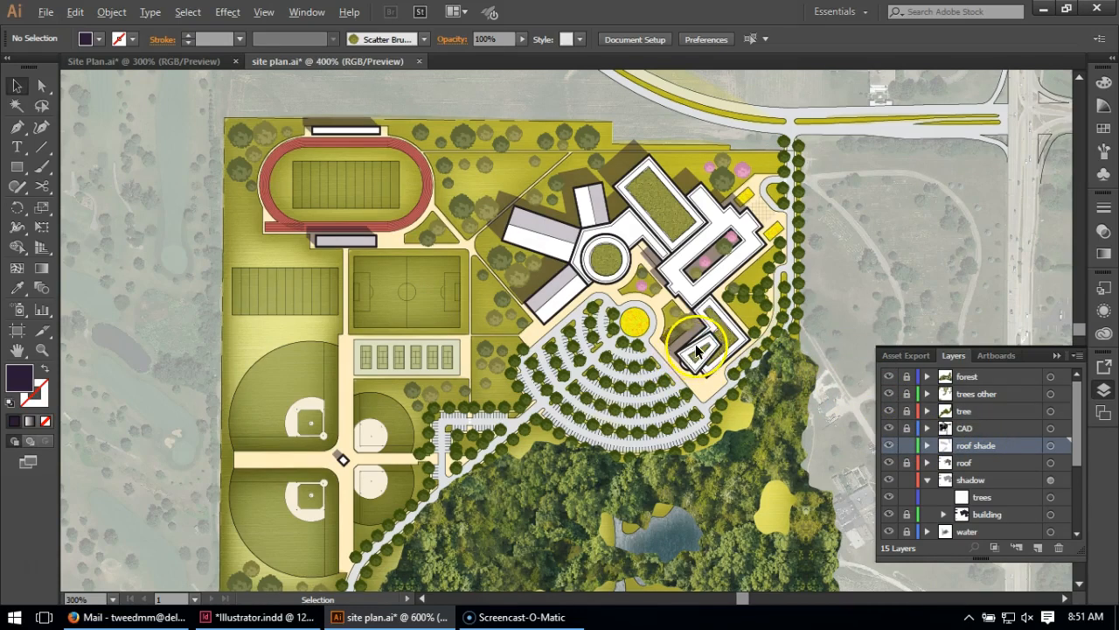
pyautogui.scroll(2, 697, 349)
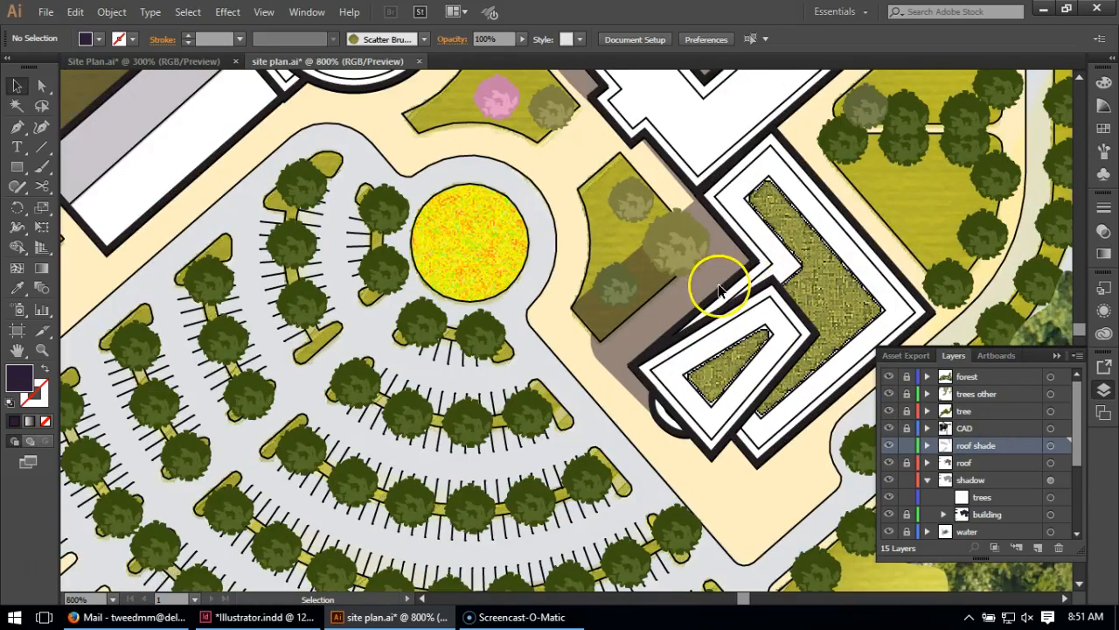
pyautogui.click(16, 126)
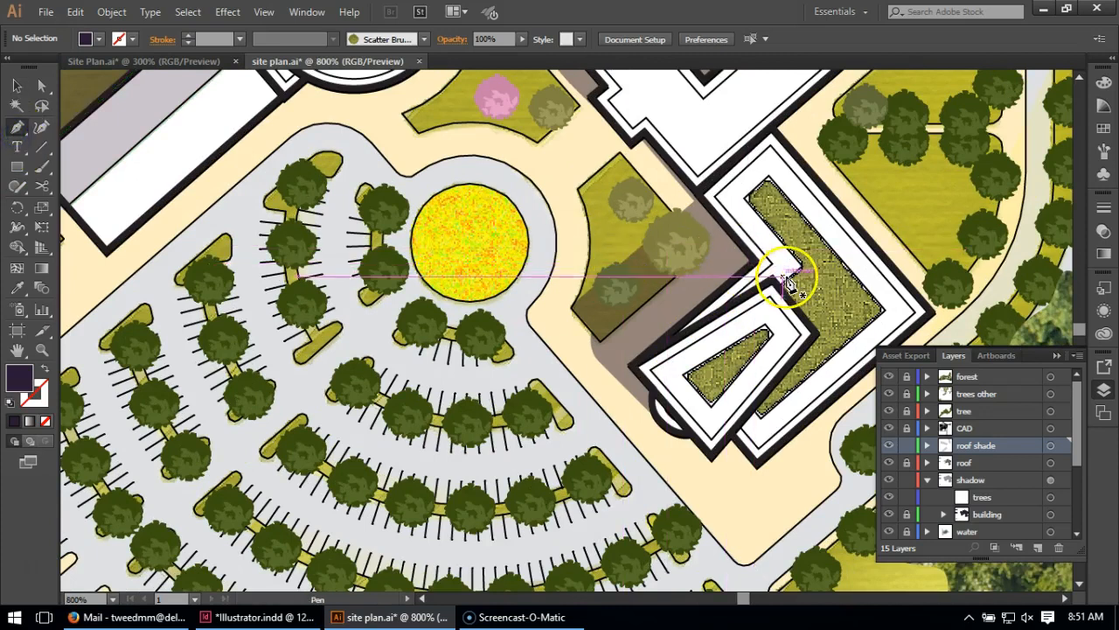
pyautogui.click(754, 260)
pyautogui.moveTo(649, 349); pyautogui.dragTo(756, 315)
pyautogui.click(773, 279)
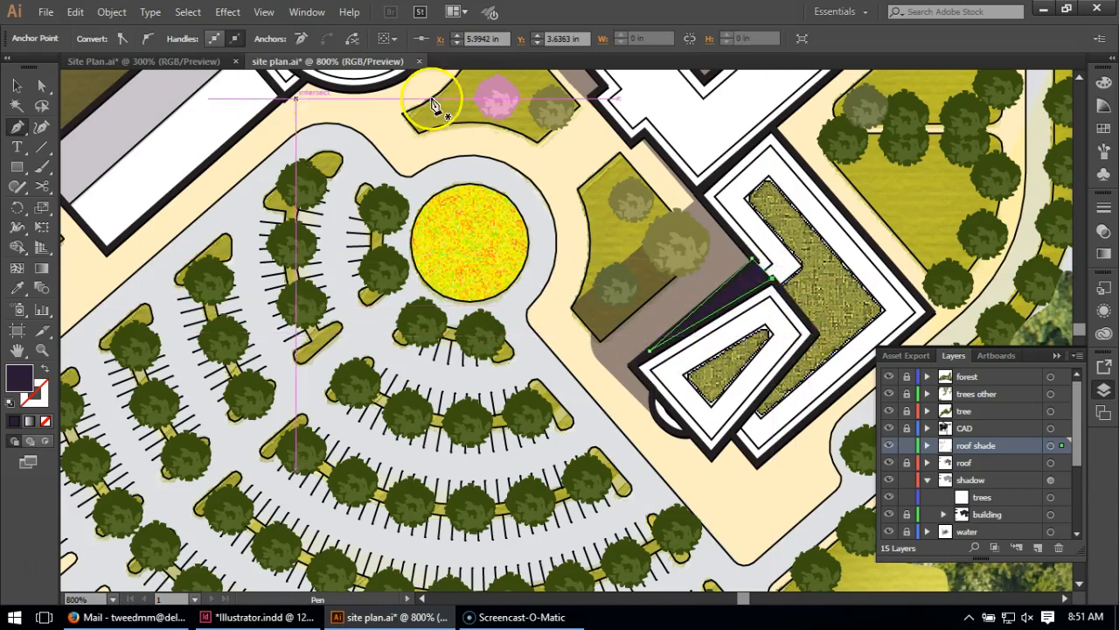
# Step: Set the triangular roof shade's opacity to 50% and deselect it
pyautogui.click(1104, 230)
pyautogui.click(1046, 216)
pyautogui.write('5')
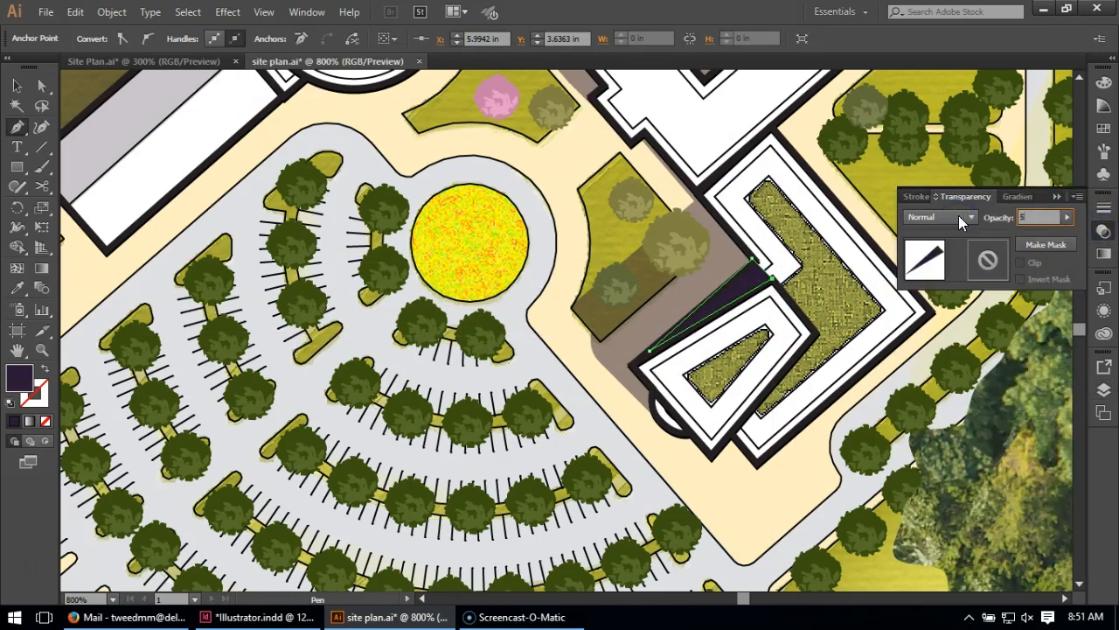
pyautogui.write('0')
pyautogui.press('Return')
pyautogui.click(18, 93)
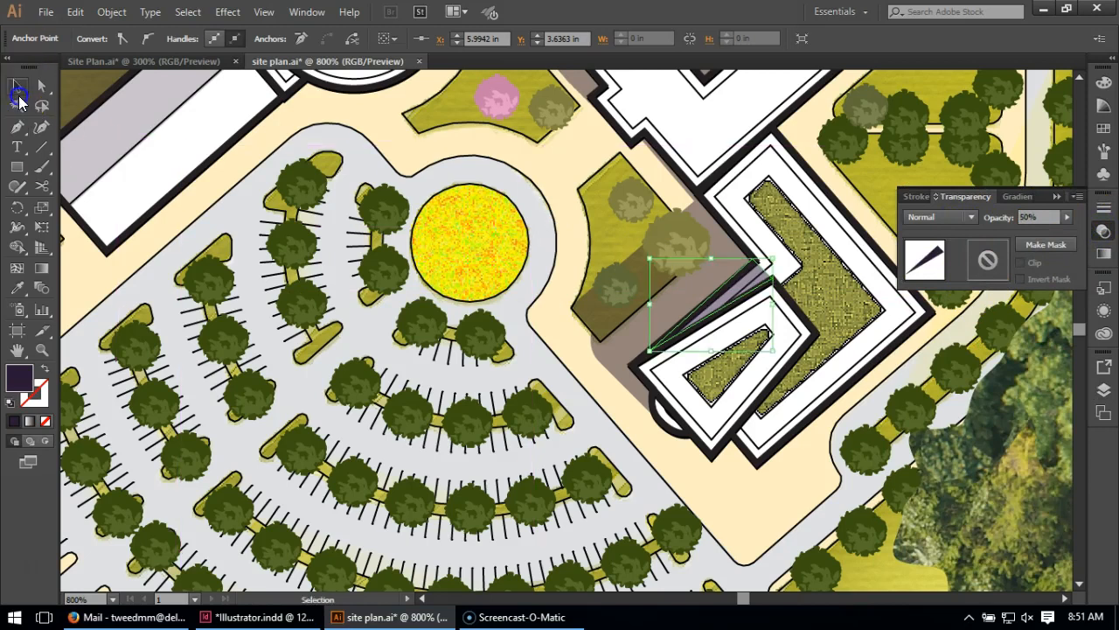
pyautogui.click(178, 208)
# Step: Draw a dark circle about 0.43 in wide with the Ellipse tool over the round building's roof, offset slightly toward the northwest
pyautogui.scroll(-2, 446, 371)
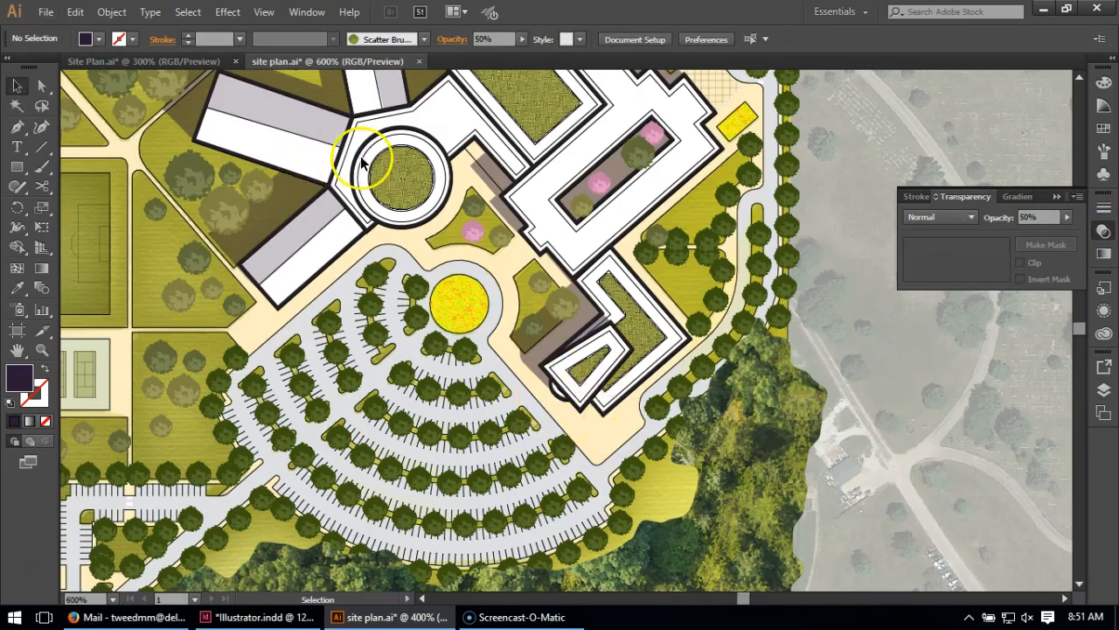
pyautogui.scroll(2, 367, 162)
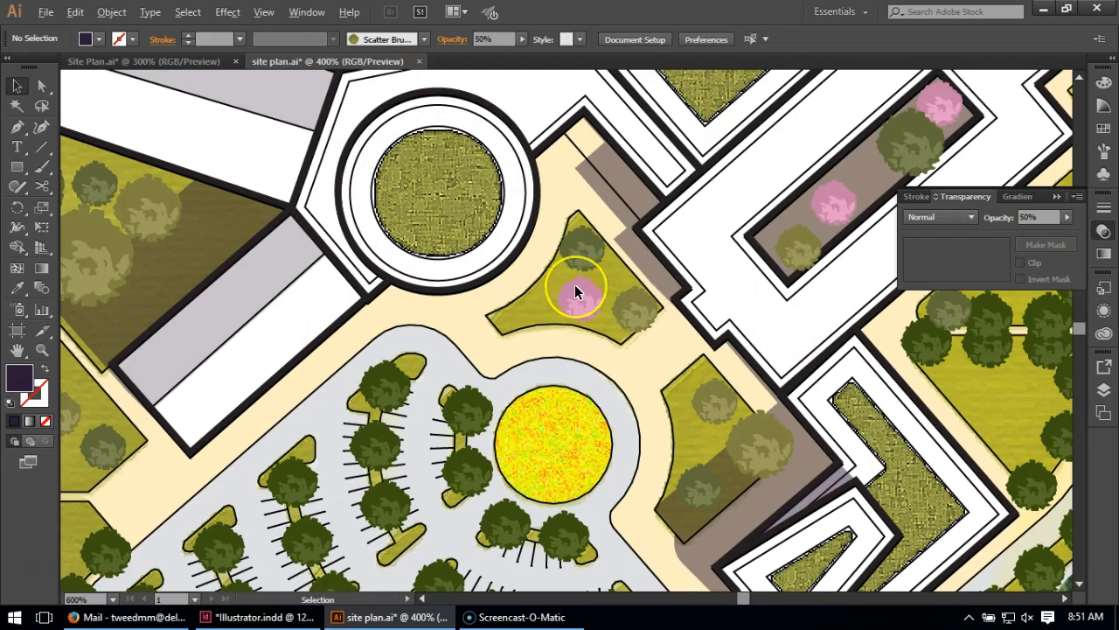
pyautogui.scroll(-1, 575, 291)
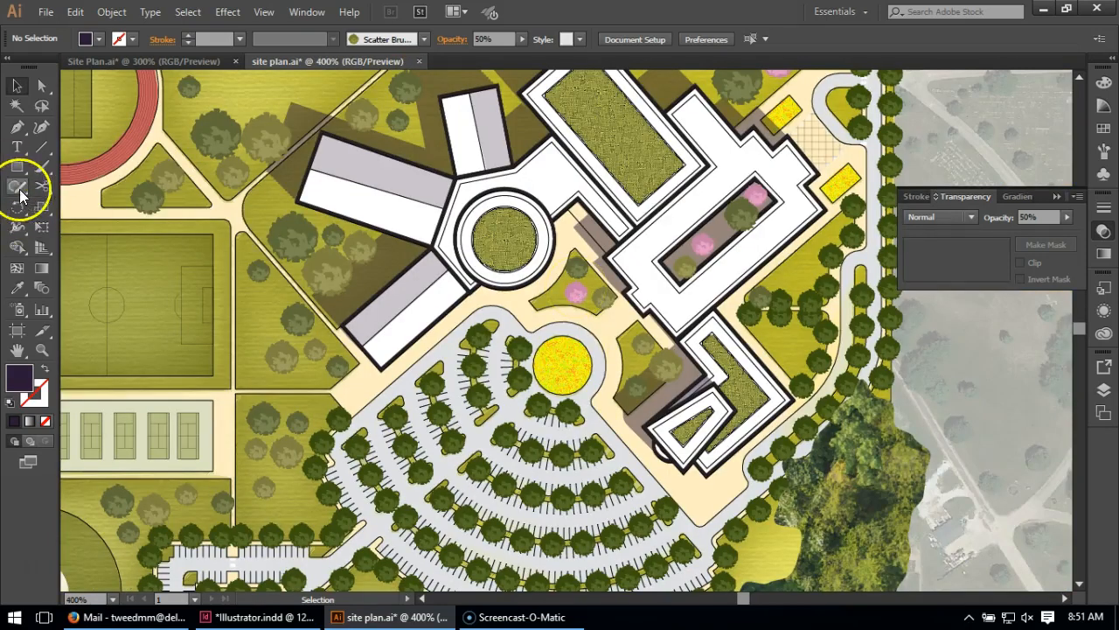
pyautogui.moveTo(17, 166); pyautogui.dragTo(86, 206)
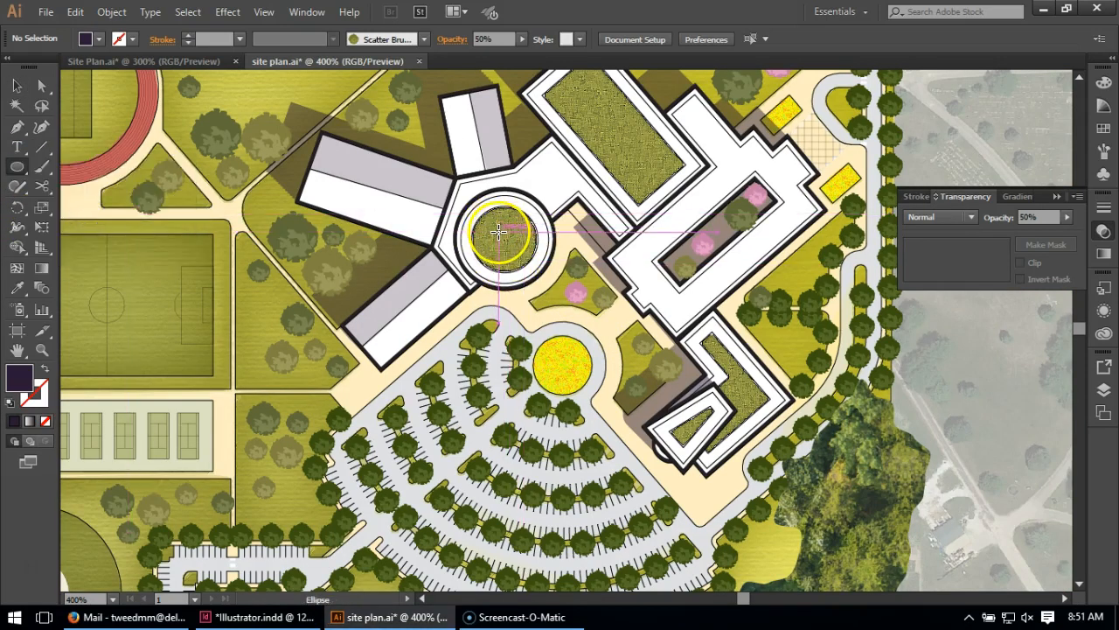
pyautogui.moveTo(497, 231); pyautogui.dragTo(449, 181)
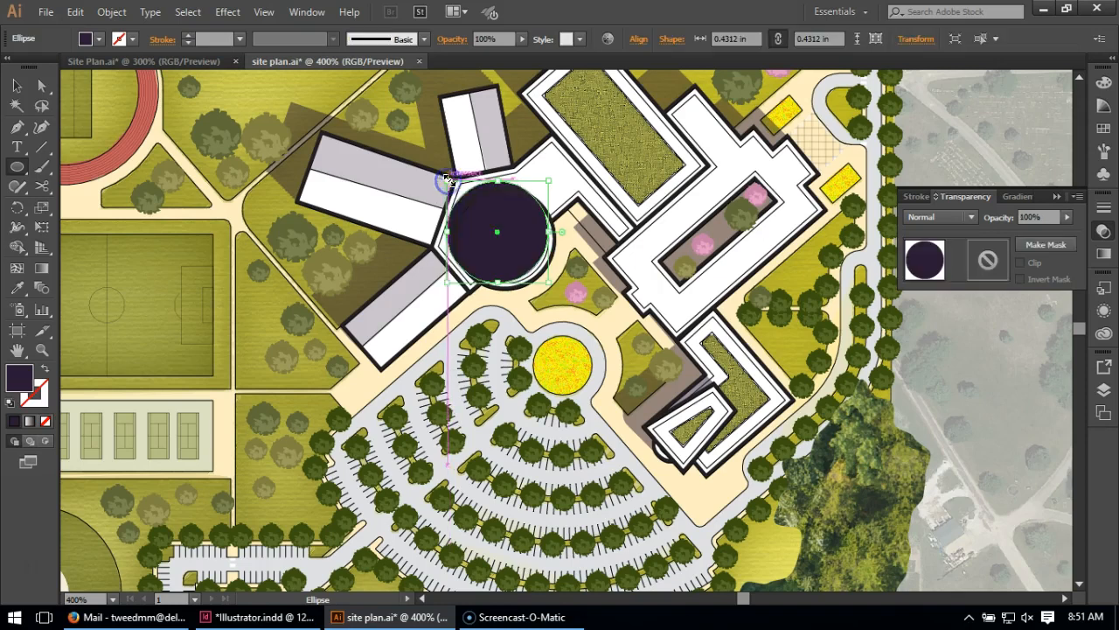
# Step: Draw a second dark circle about 0.43 in wide with the Ellipse tool, centred on the round building and overlapping the offset circle
pyautogui.click(17, 87)
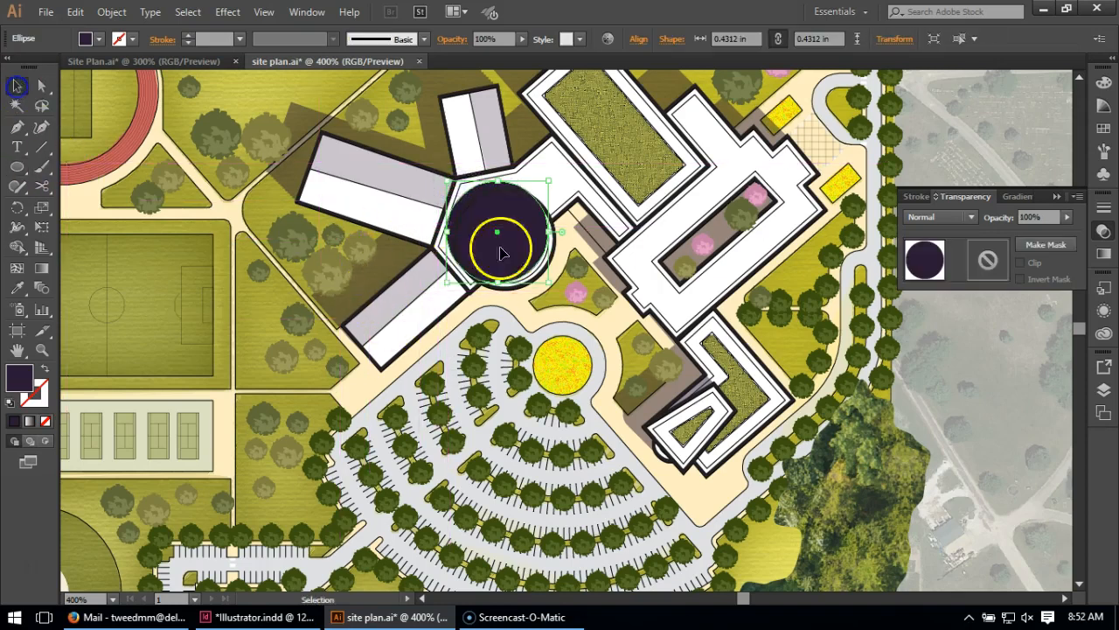
pyautogui.scroll(1, 529, 249)
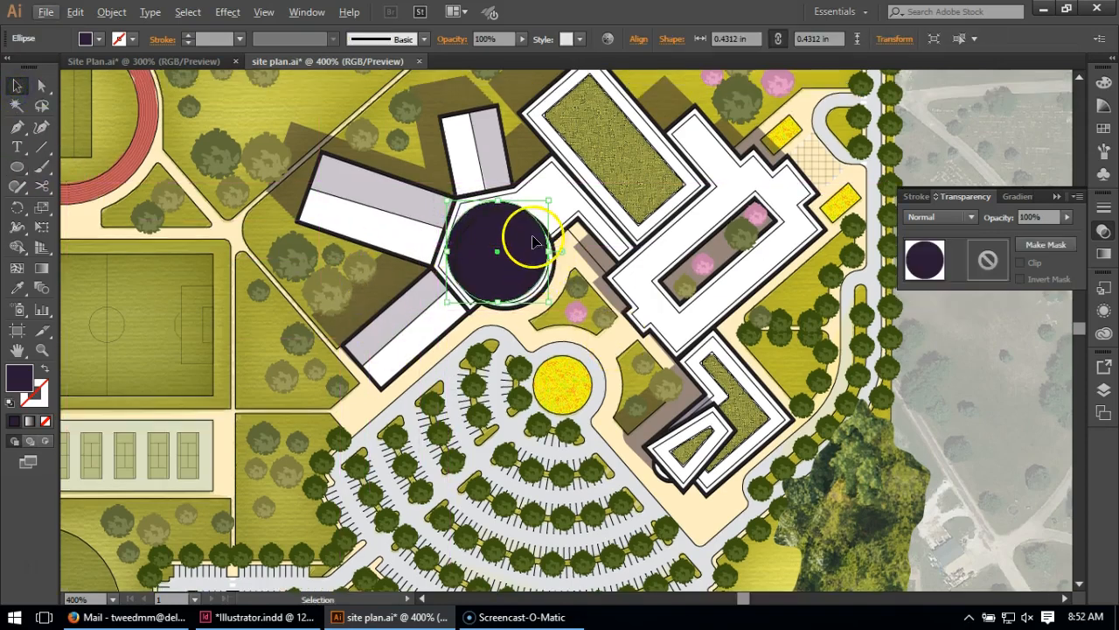
pyautogui.click(589, 318)
pyautogui.scroll(3, 501, 267)
pyautogui.scroll(1, 500, 267)
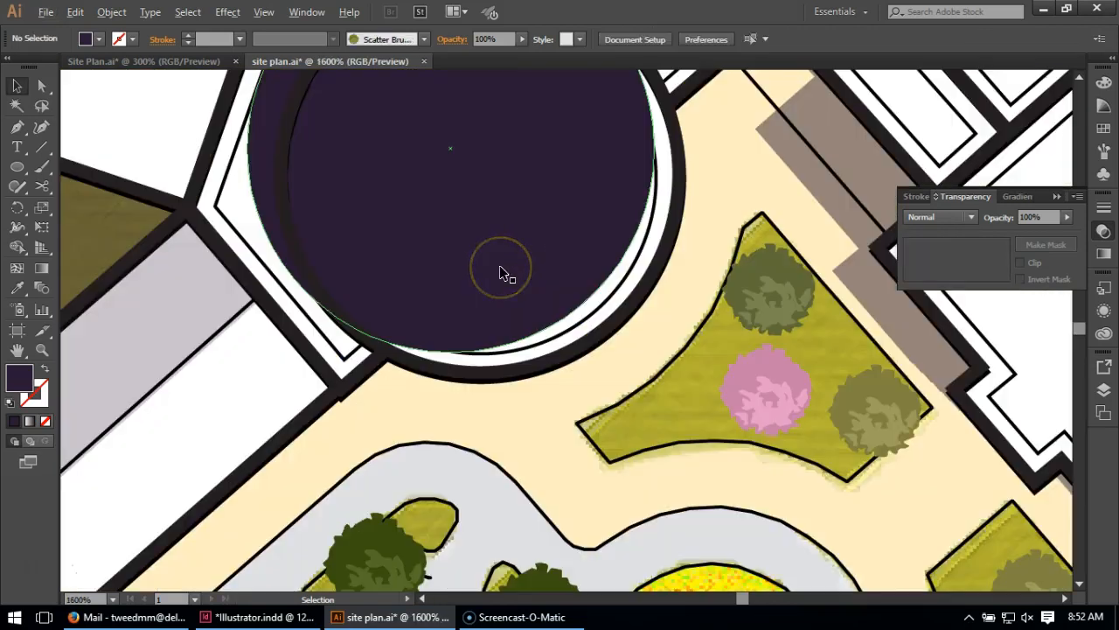
pyautogui.scroll(3, 493, 293)
pyautogui.click(488, 298)
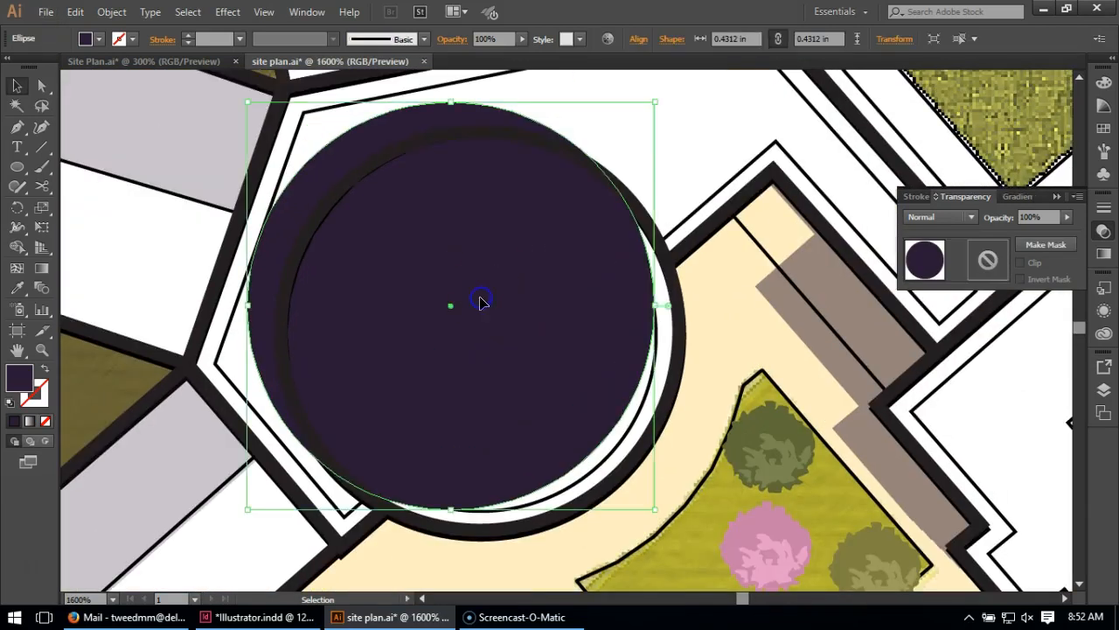
pyautogui.click(17, 167)
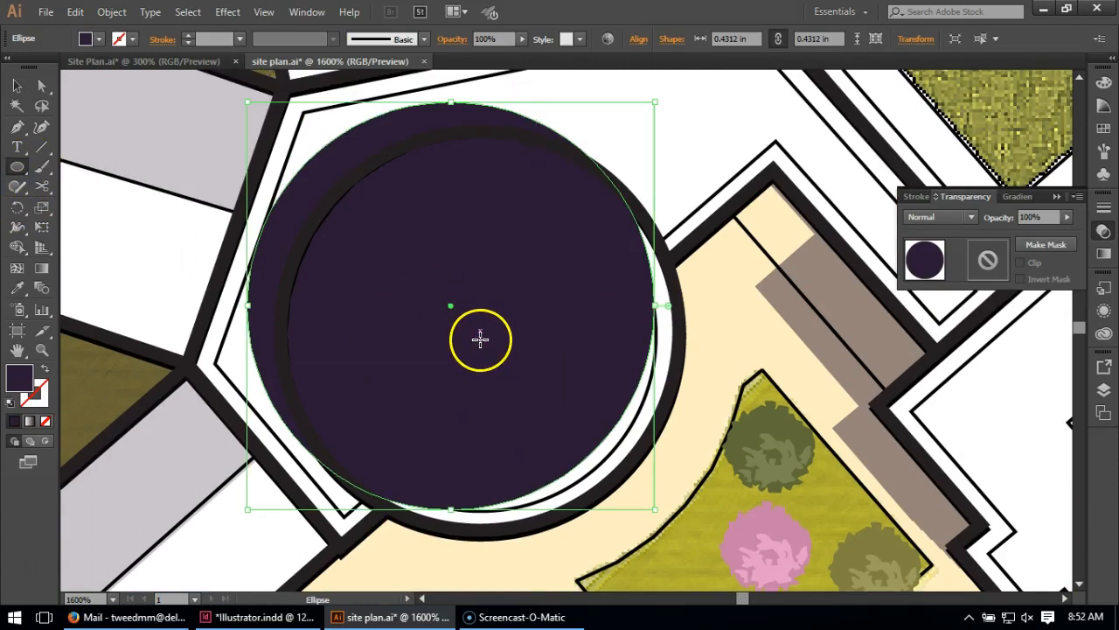
pyautogui.moveTo(475, 340); pyautogui.dragTo(303, 137)
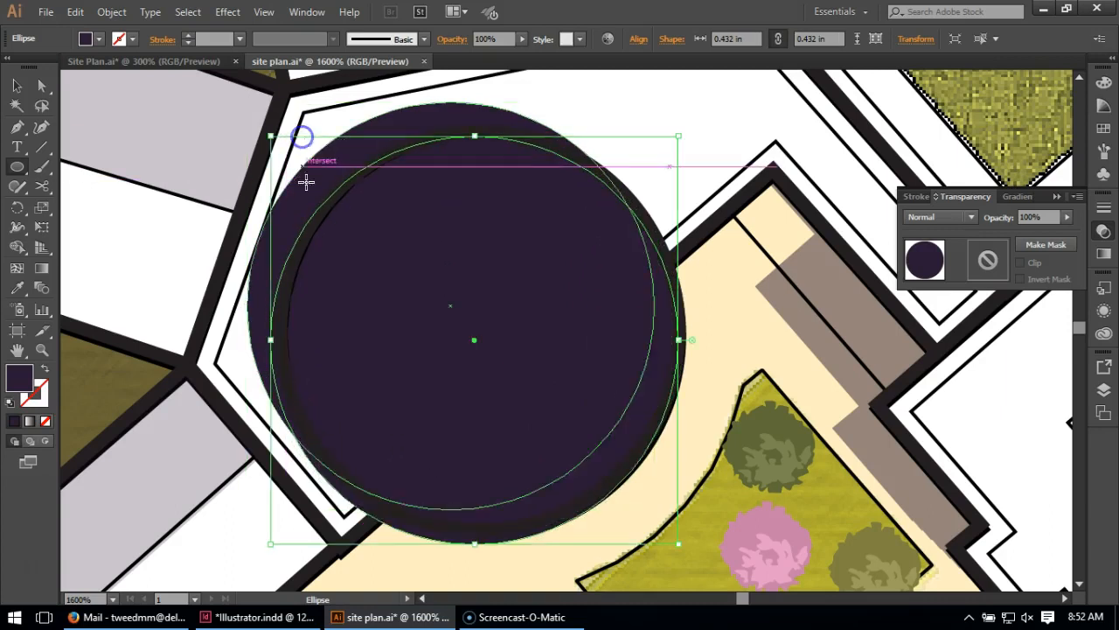
# Step: Try to make a clipping mask from the two overlapping circles over the round building, and undo it
pyautogui.click(16, 85)
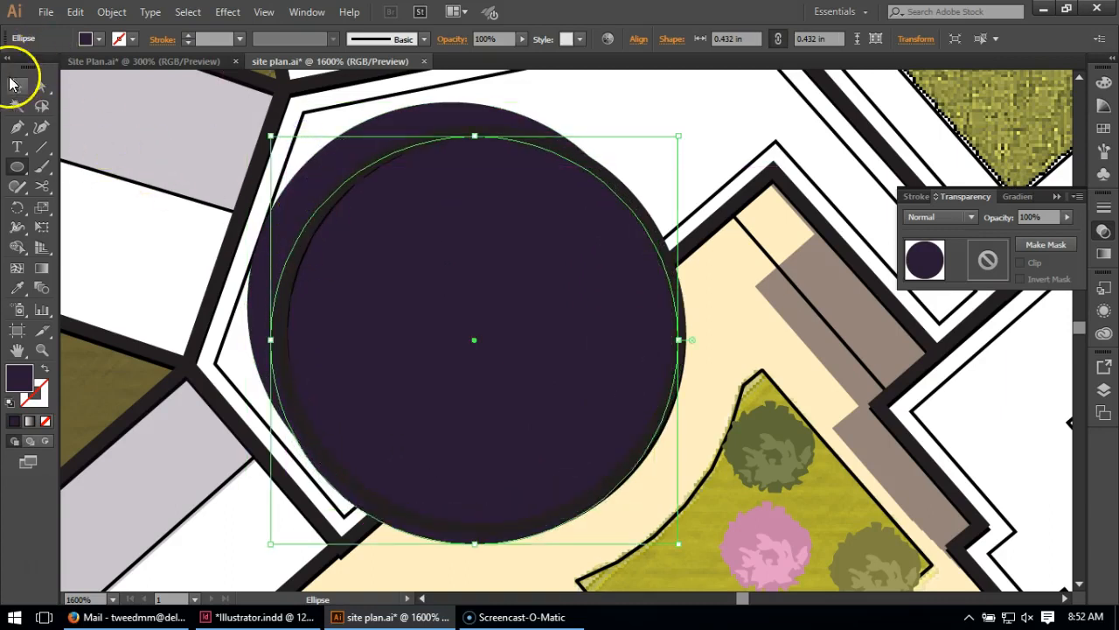
pyautogui.keyDown('shift'); pyautogui.click(317, 175); pyautogui.keyUp('shift')
pyautogui.rightClick(317, 176)
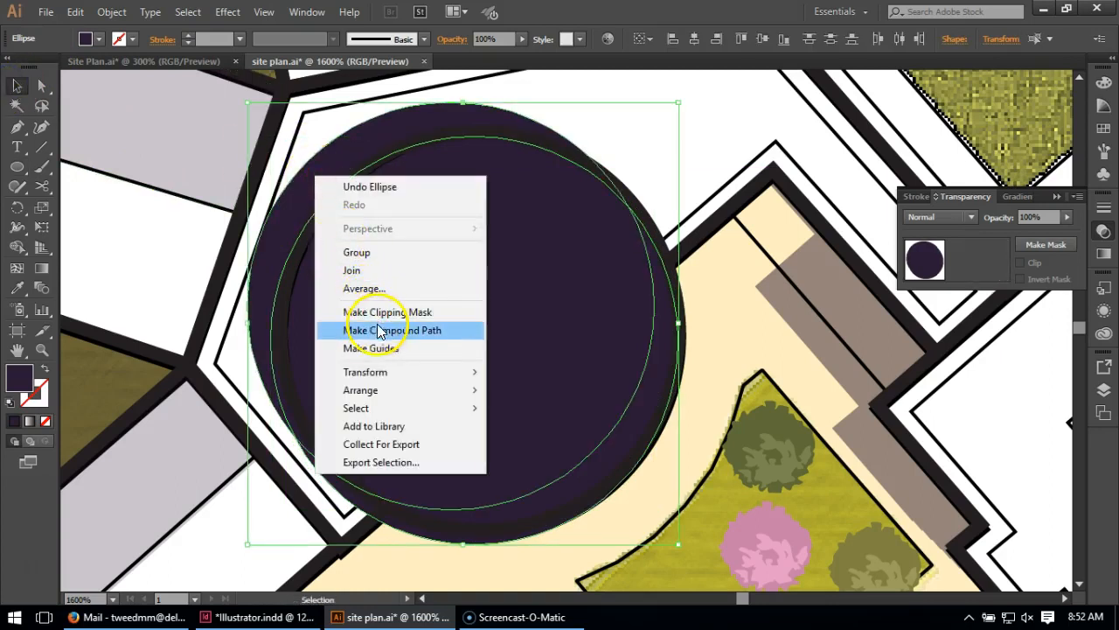
pyautogui.click(407, 312)
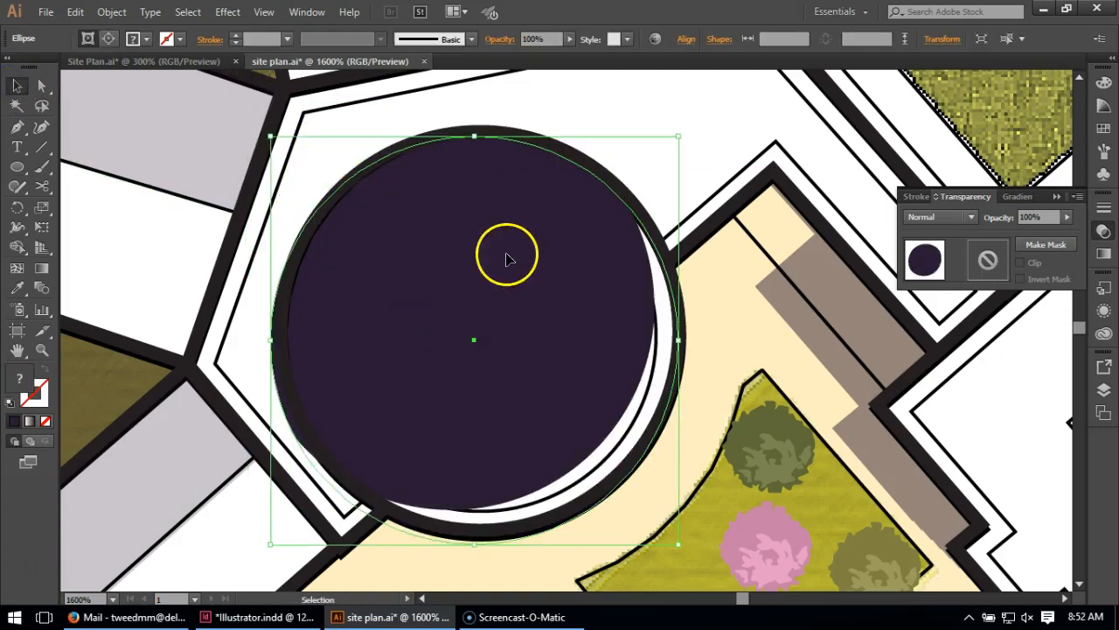
pyautogui.hotkey('ctrl', 'z')
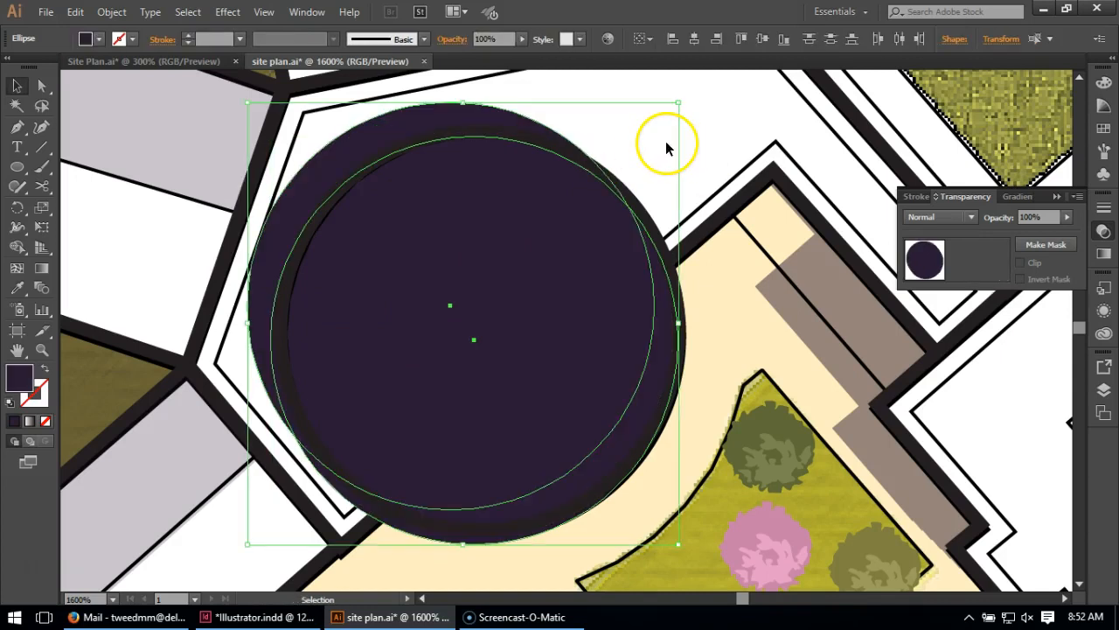
# Step: Combine the two overlapping circles over the round building into a compound path and deselect it
pyautogui.click(665, 141)
pyautogui.click(667, 371)
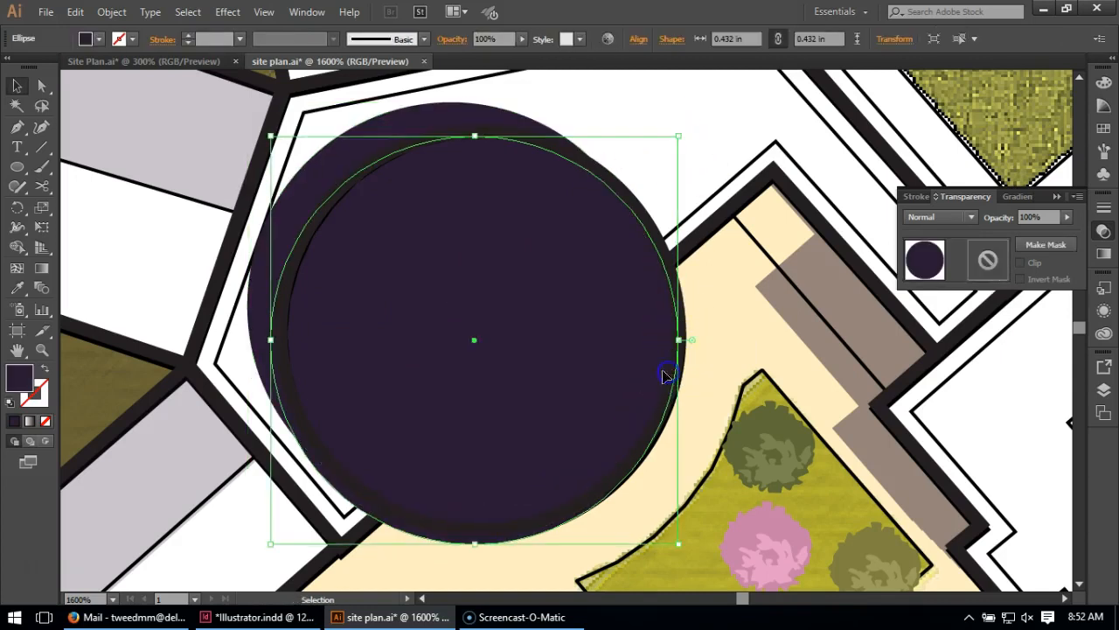
pyautogui.click(379, 130)
pyautogui.rightClick(378, 130)
pyautogui.moveTo(446, 361)
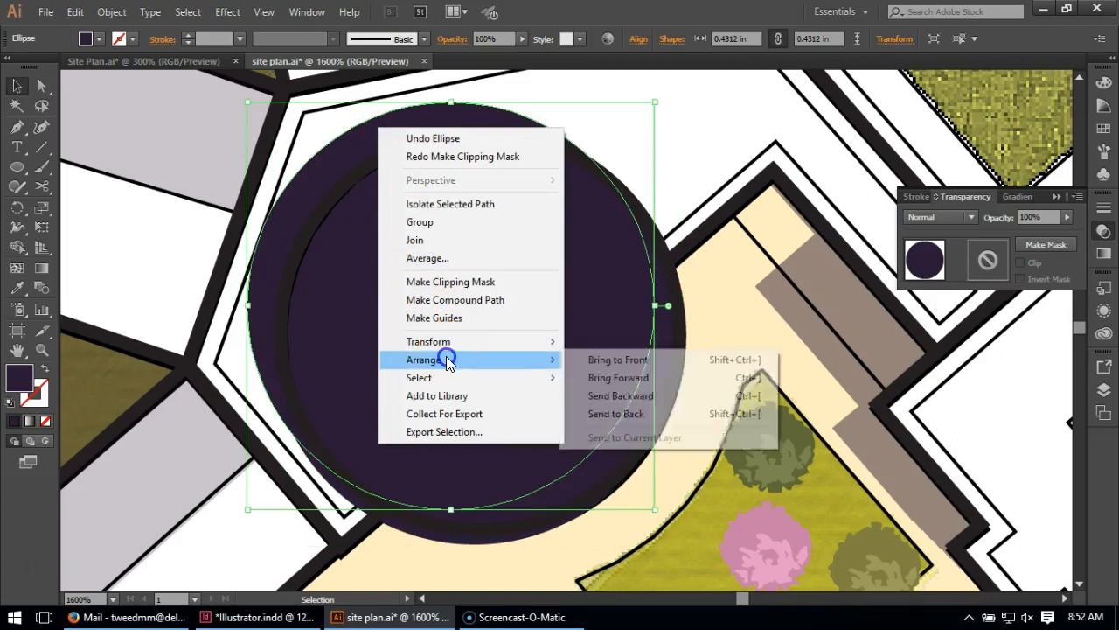
pyautogui.click(657, 157)
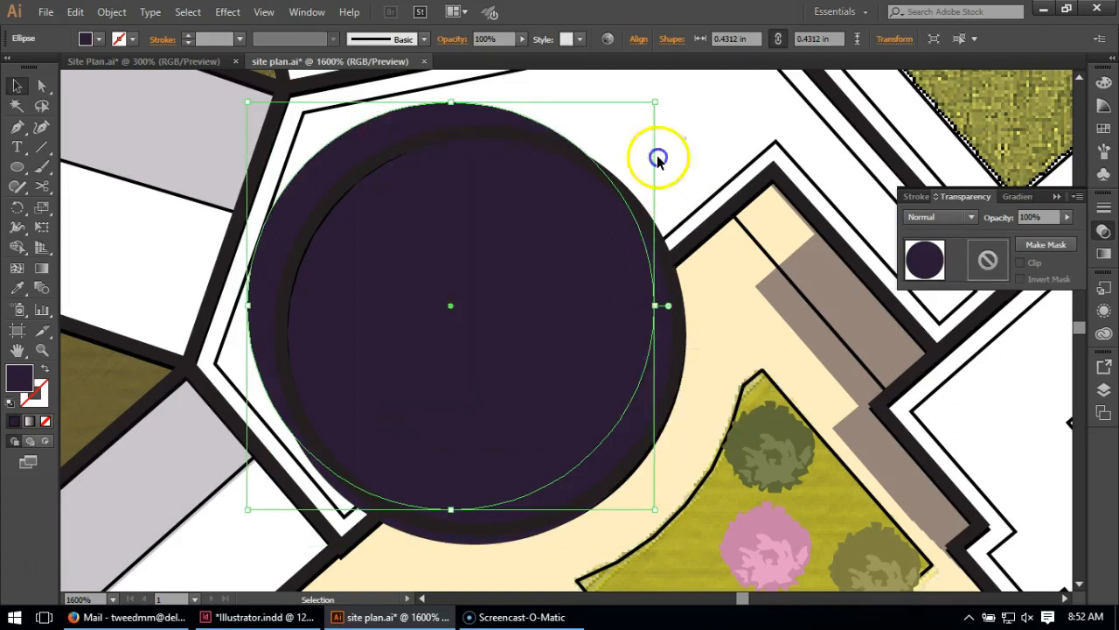
pyautogui.keyDown('shift'); pyautogui.click(504, 250); pyautogui.keyUp('shift')
pyautogui.rightClick(508, 243)
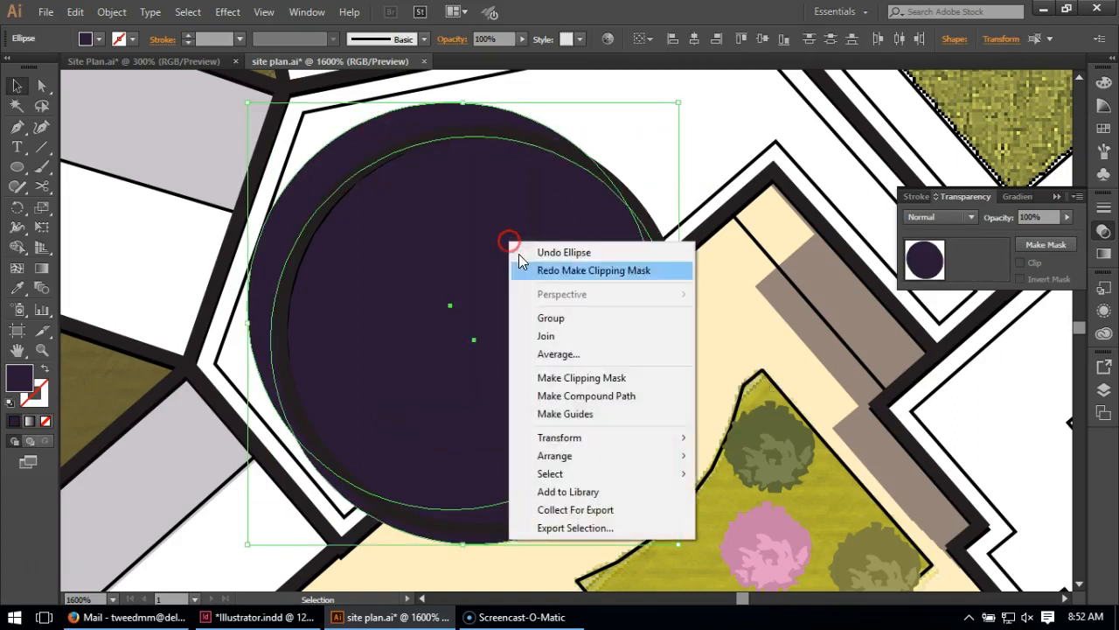
pyautogui.click(601, 401)
pyautogui.click(681, 140)
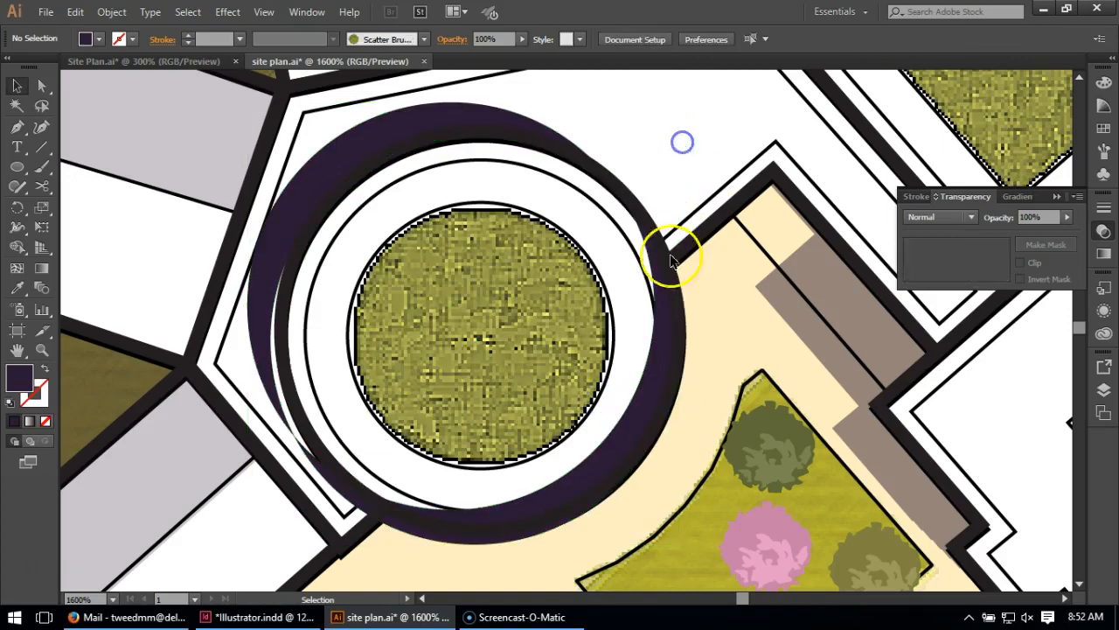
# Step: Shift the ring-shaped shade slightly east around the round building, set its opacity to 50%, and deselect it
pyautogui.click(399, 130)
pyautogui.click(1050, 226)
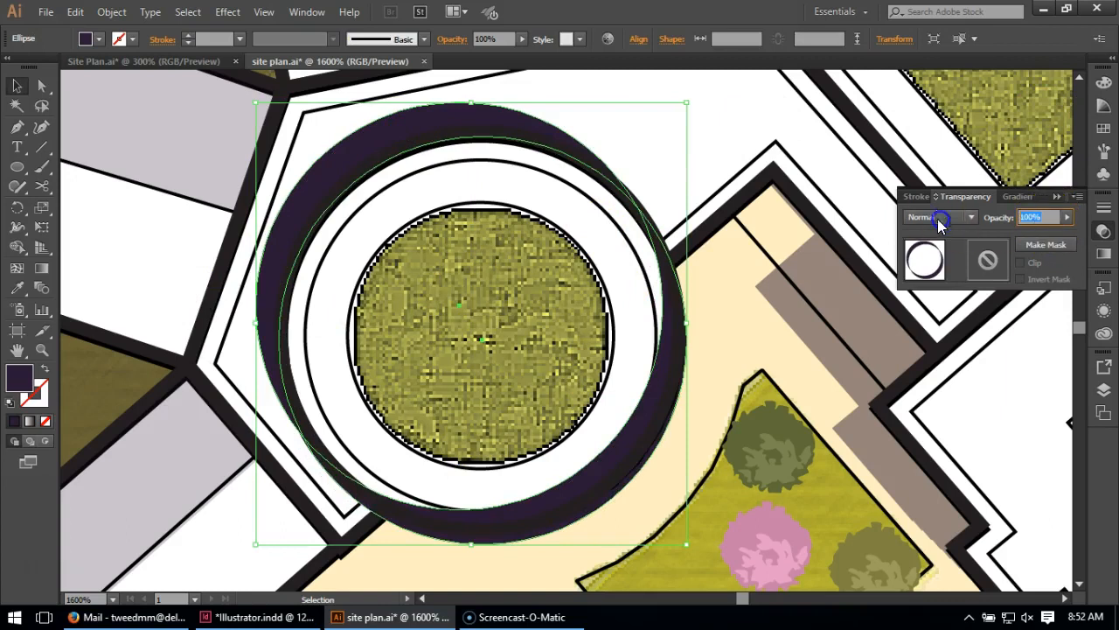
pyautogui.write('50')
pyautogui.press('Return')
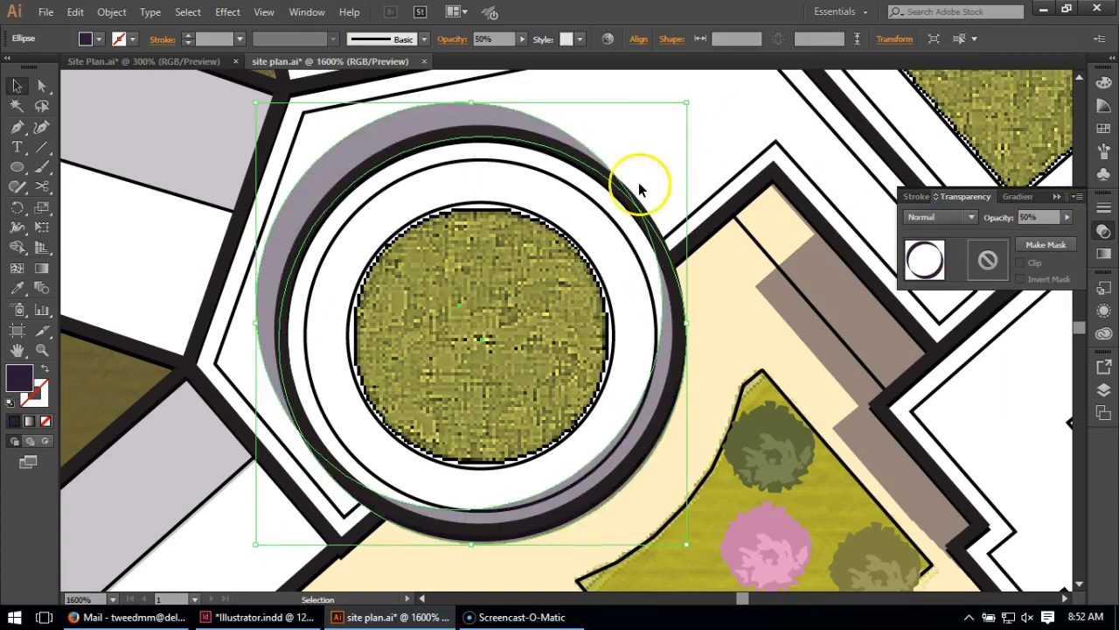
pyautogui.click(704, 112)
# Step: Start a masking polygon with the Pen tool, placing three anchor points around the western side of the ring-shaped shade
pyautogui.click(17, 126)
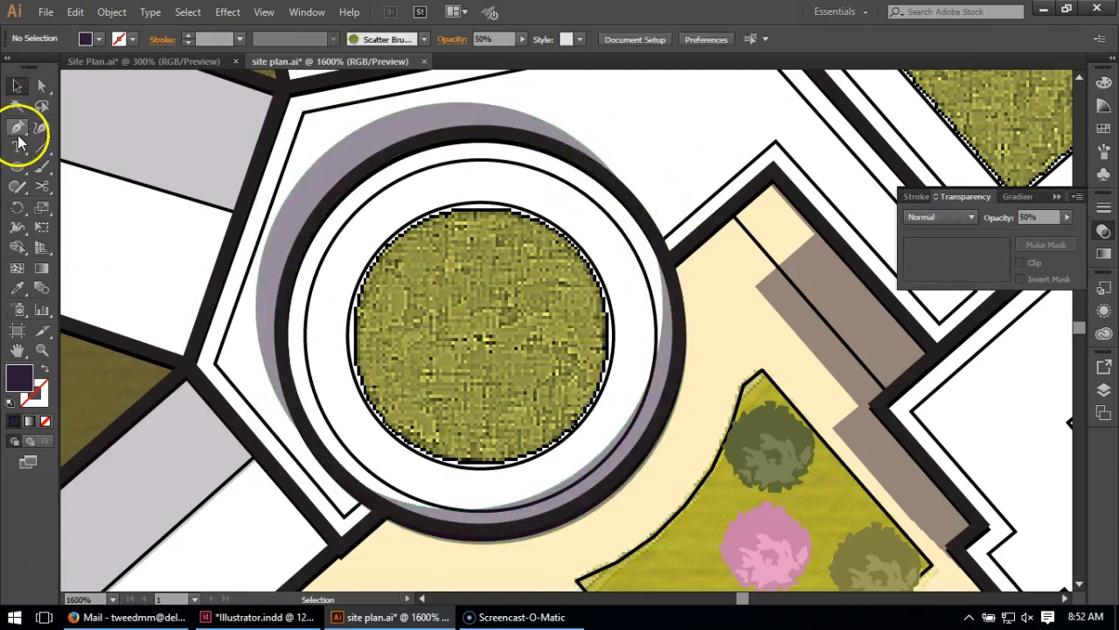
pyautogui.click(309, 488)
pyautogui.click(222, 331)
pyautogui.click(249, 152)
pyautogui.click(624, 88)
pyautogui.scroll(2, 647, 132)
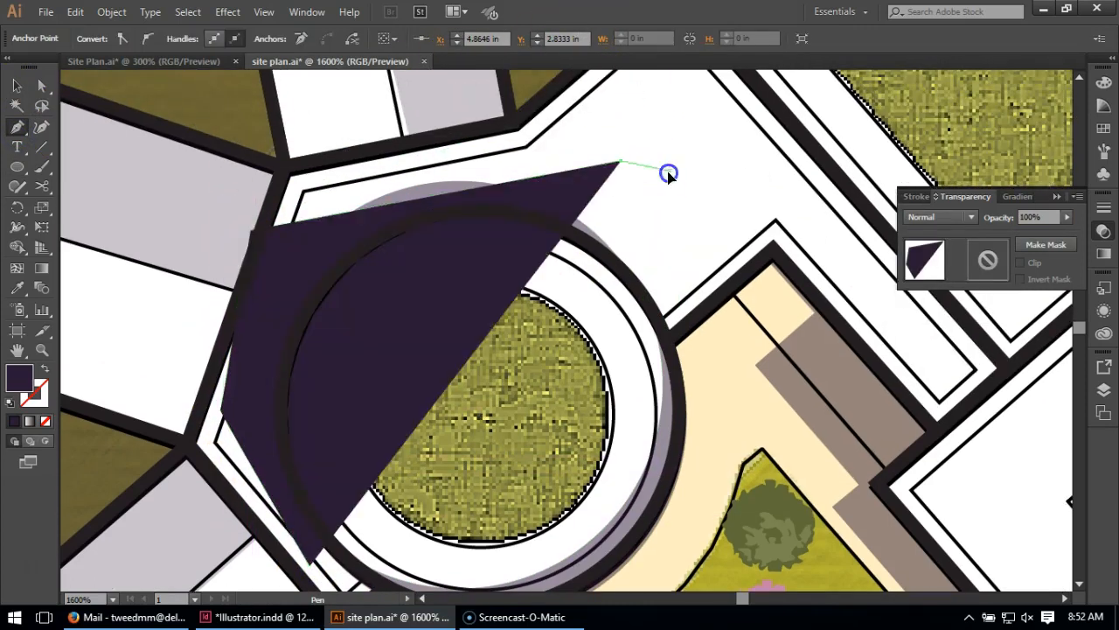
pyautogui.click(667, 170)
pyautogui.click(328, 169)
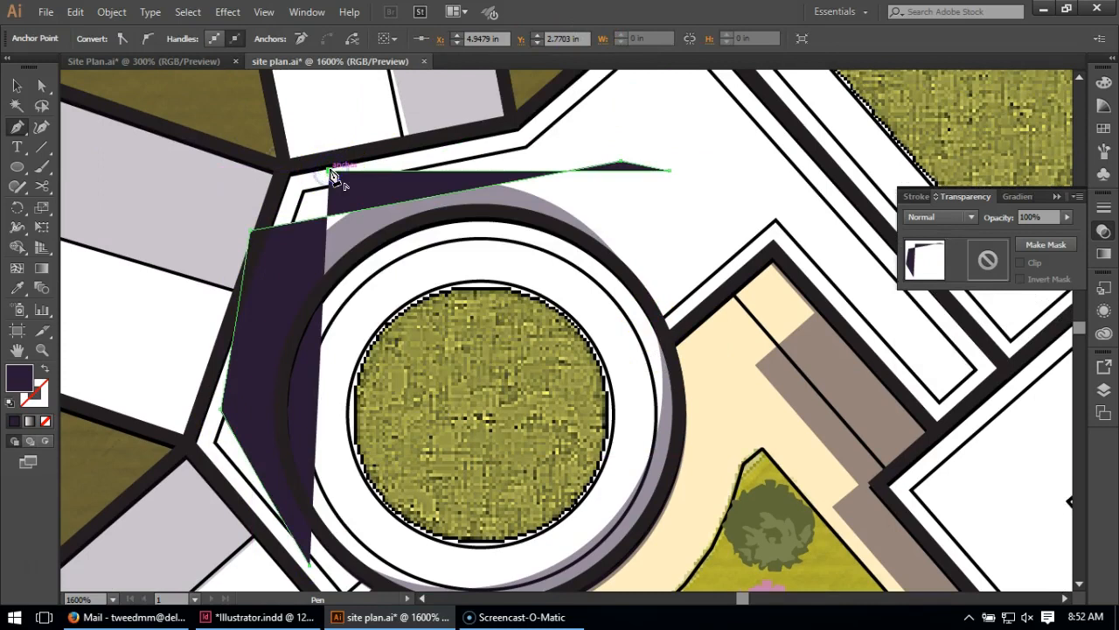
pyautogui.hotkey('ctrl', 'z')
pyautogui.hotkey('ctrl', 'z')
pyautogui.hotkey('ctrl', 'z')
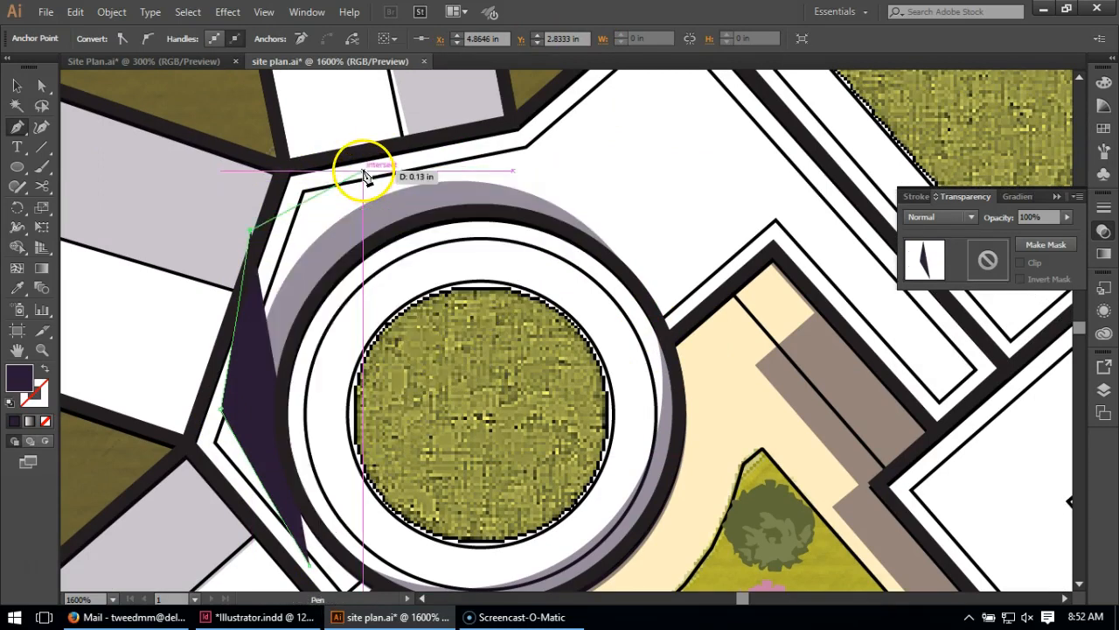
# Step: Complete the masking polygon around the northern side of the ring and close it across the middle of the round building
pyautogui.click(366, 174)
pyautogui.click(668, 154)
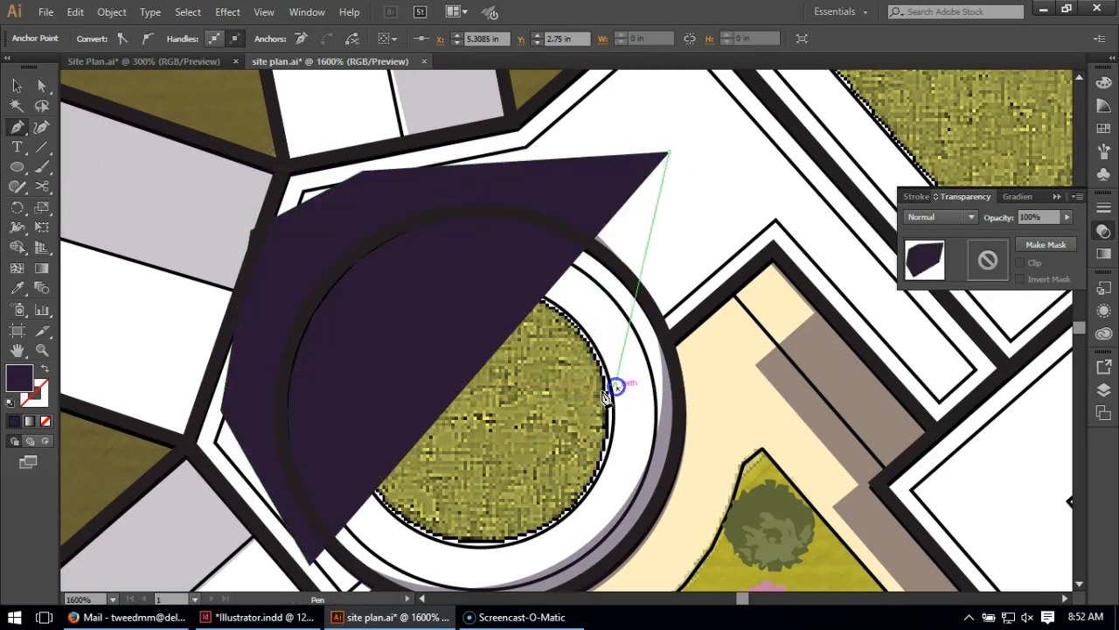
pyautogui.click(616, 385)
pyautogui.scroll(-2, 376, 463)
pyautogui.click(311, 488)
# Step: Try to clip the ring-shaped shade with the polygon moved toward the southeast, and undo the clipping mask
pyautogui.click(17, 85)
pyautogui.moveTo(500, 265); pyautogui.dragTo(579, 441)
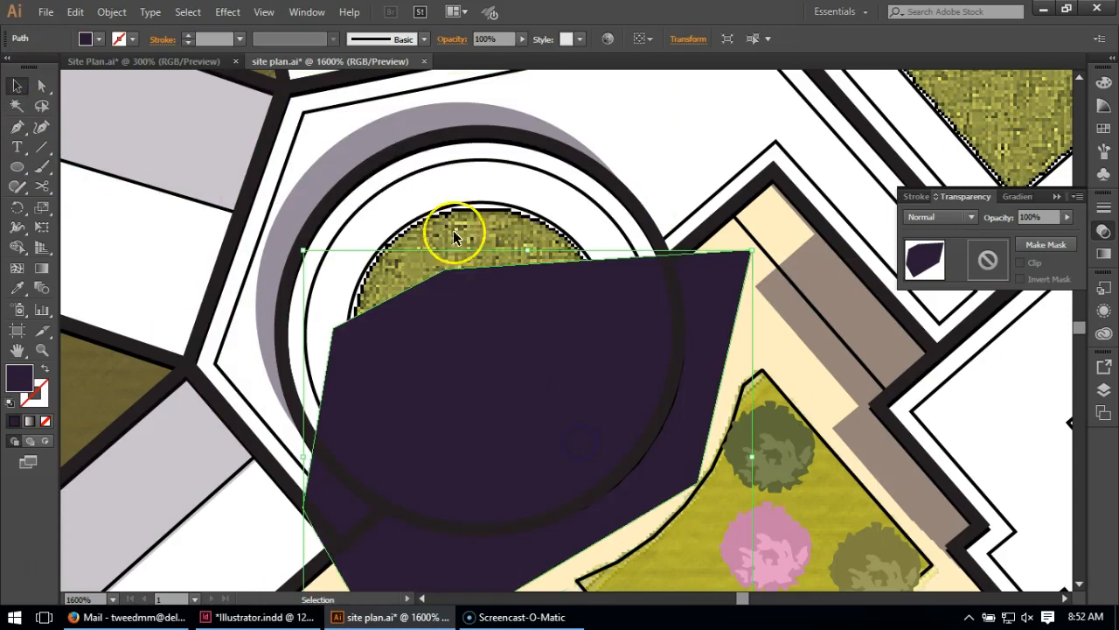
pyautogui.keyDown('shift'); pyautogui.click(382, 145); pyautogui.keyUp('shift')
pyautogui.rightClick(382, 146)
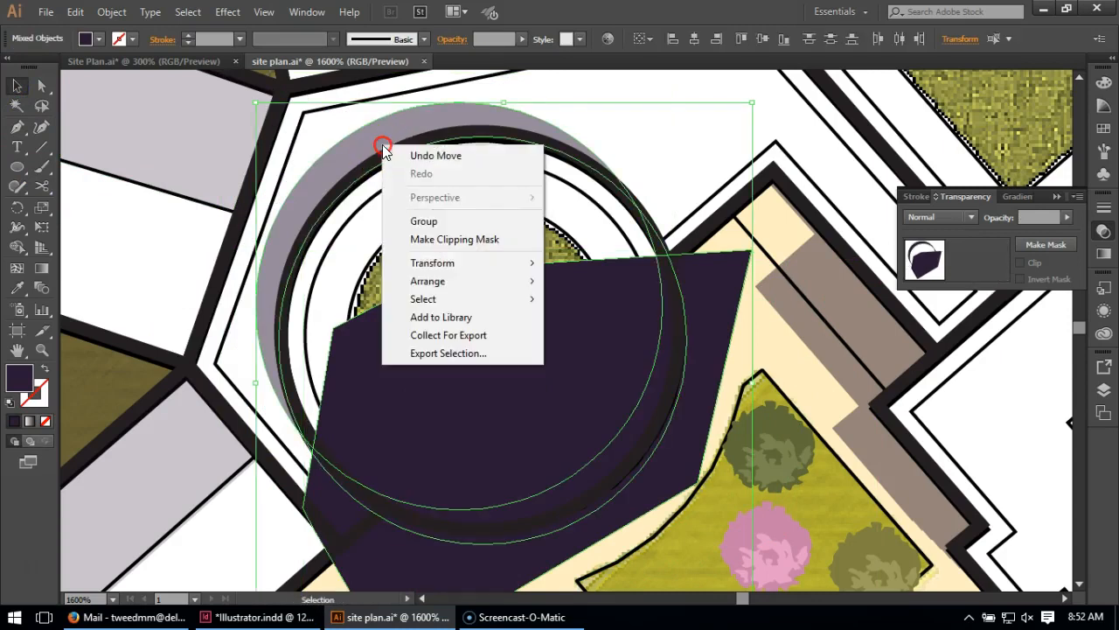
pyautogui.click(466, 241)
pyautogui.hotkey('ctrl', 'z')
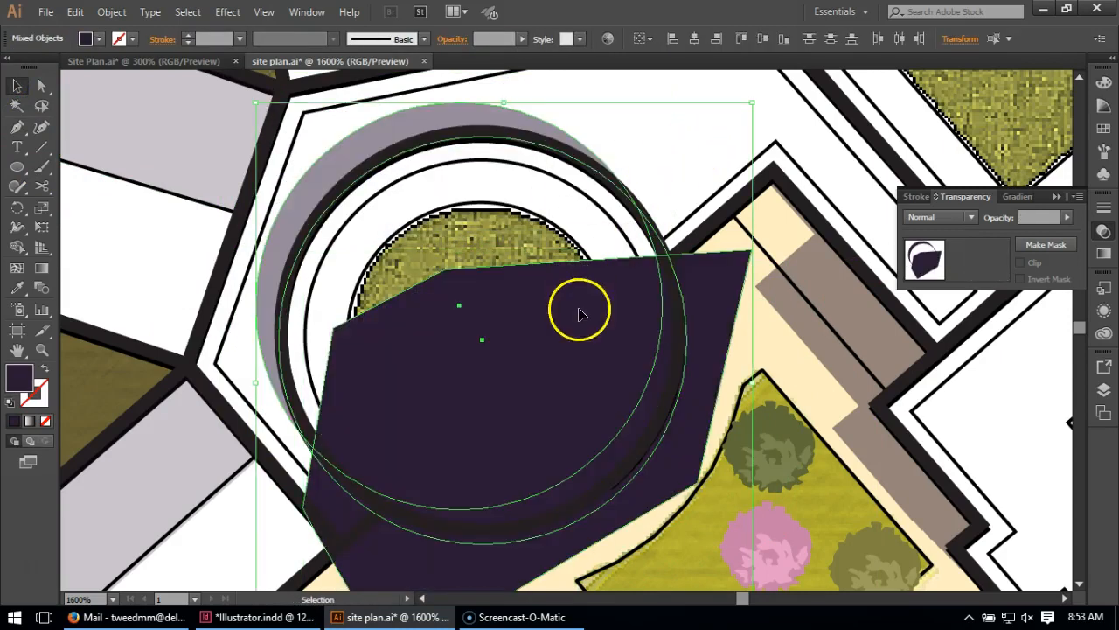
# Step: Move the polygon back over the ring's northwestern arc, clip the ring-shaped shade to it with a clipping mask, and deselect
pyautogui.click(709, 125)
pyautogui.click(725, 349)
pyautogui.moveTo(725, 350); pyautogui.dragTo(595, 159)
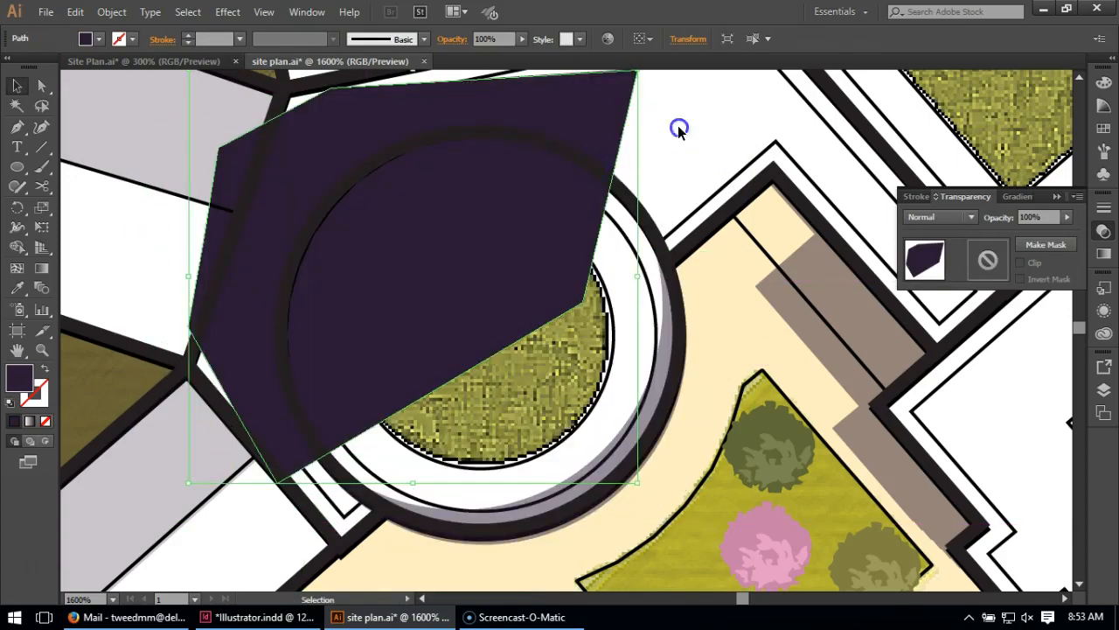
pyautogui.keyDown('shift'); pyautogui.click(376, 238); pyautogui.keyUp('shift')
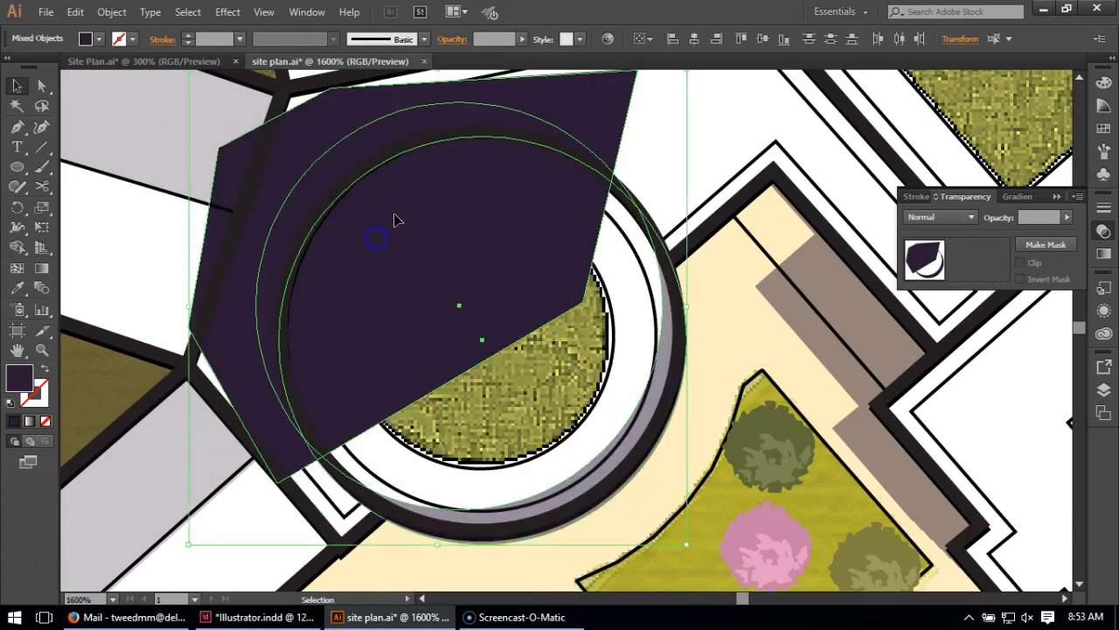
pyautogui.rightClick(412, 159)
pyautogui.click(510, 251)
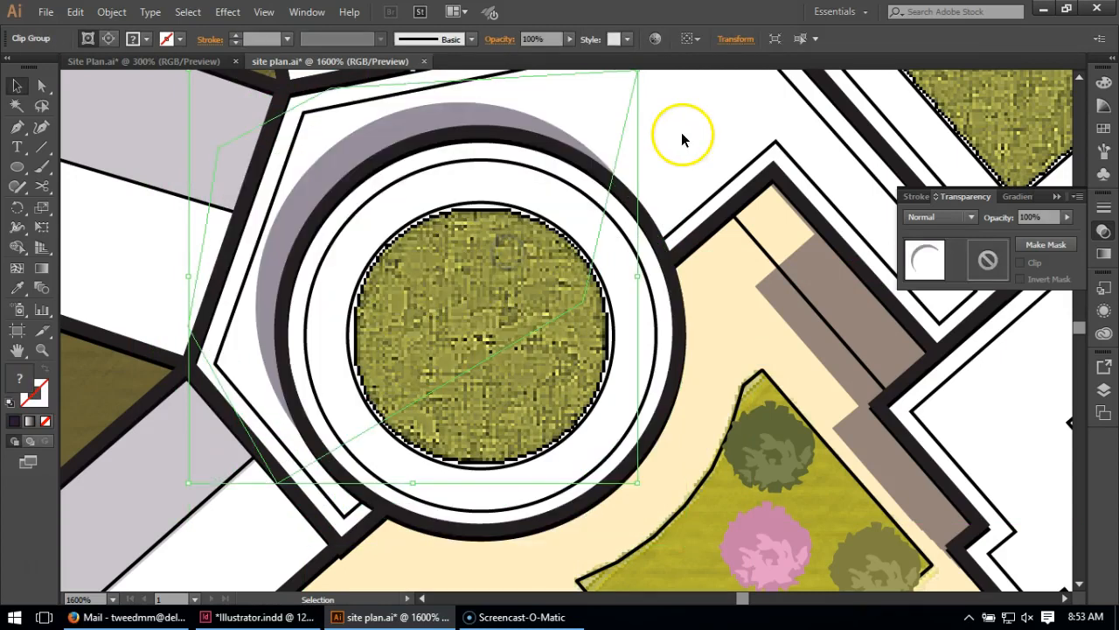
pyautogui.click(681, 133)
# Step: Check the roof shading across the whole site plan and bring up the document's layer list
pyautogui.scroll(-4, 526, 345)
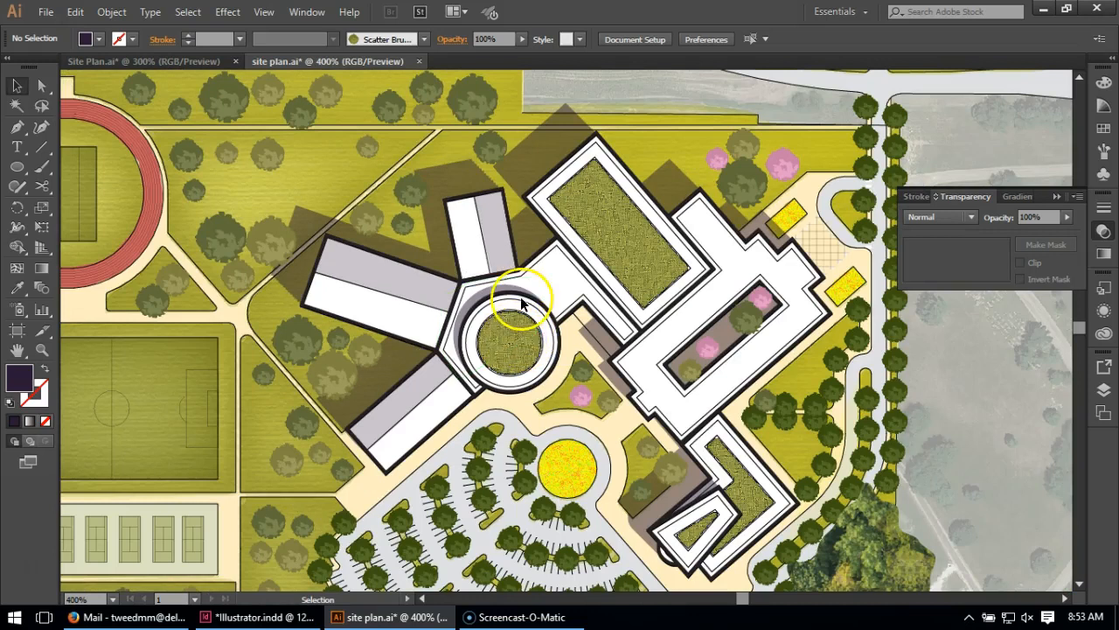
pyautogui.scroll(-2, 455, 289)
pyautogui.scroll(-1, 550, 329)
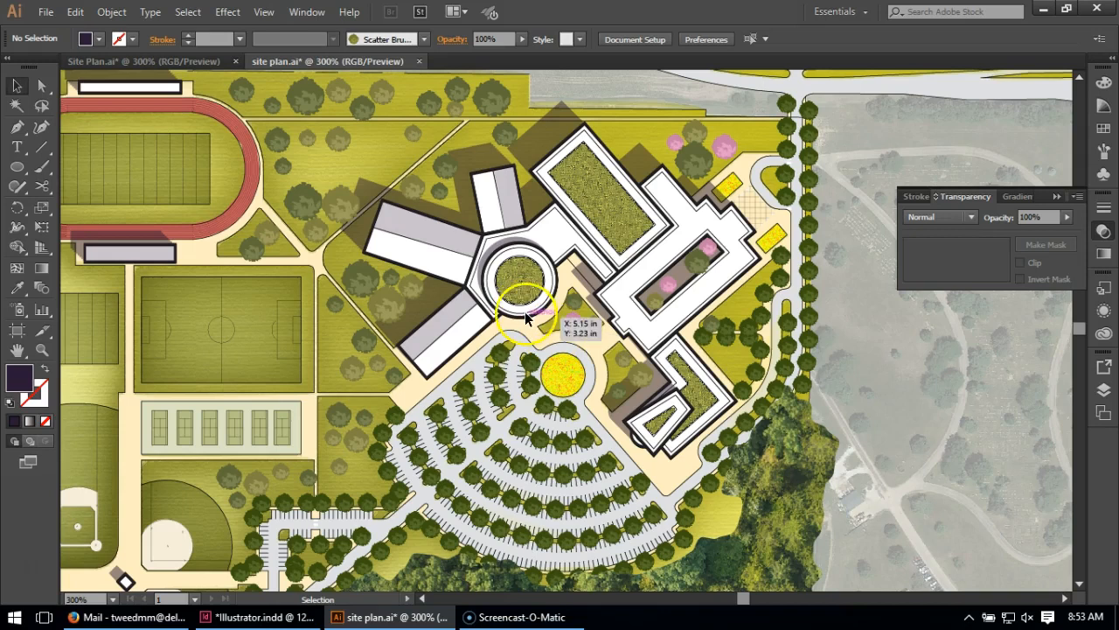
pyautogui.scroll(-1, 819, 322)
pyautogui.scroll(-1, 816, 306)
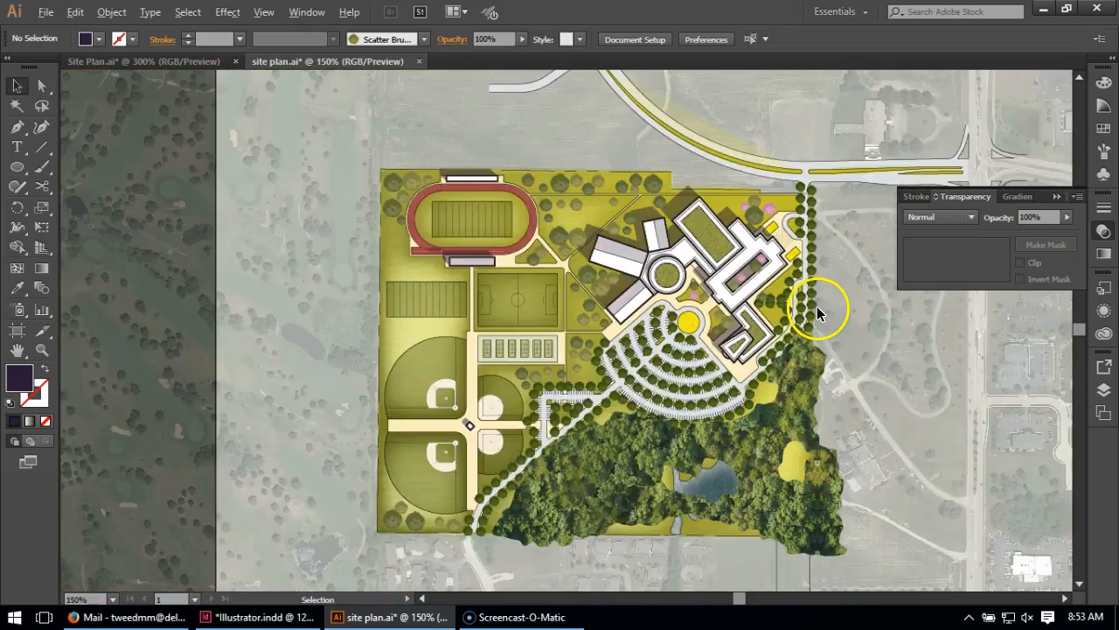
pyautogui.click(1103, 390)
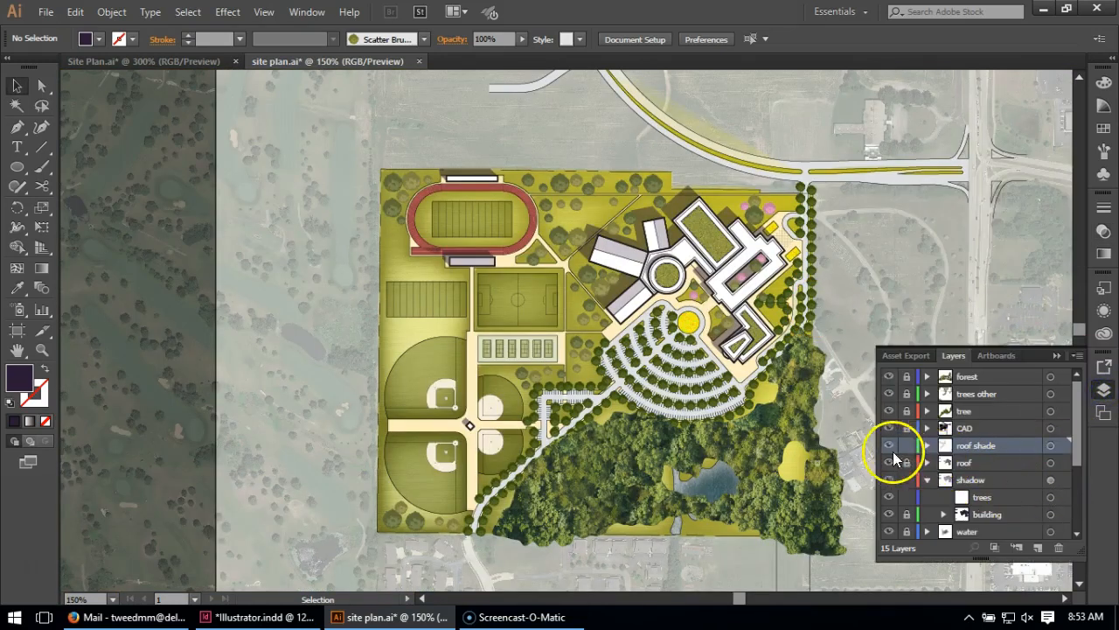